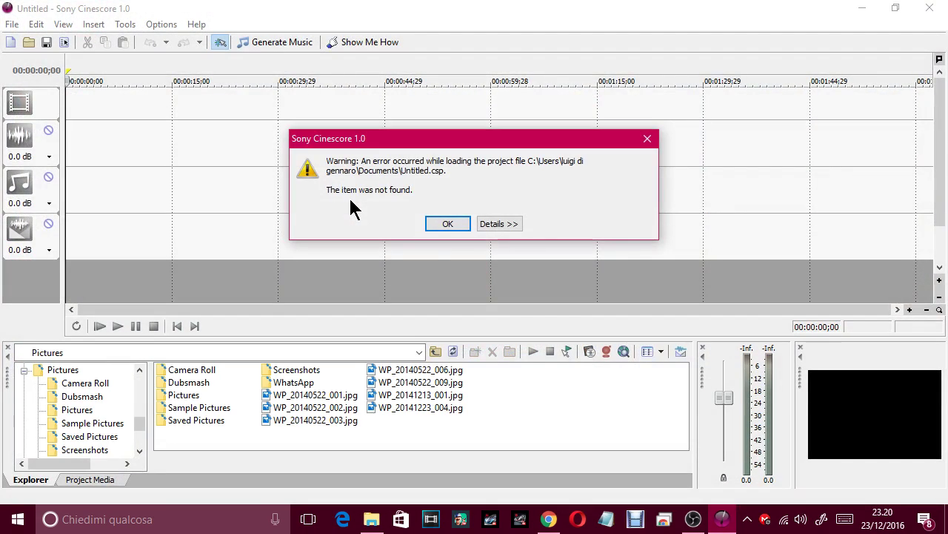
# Dismiss the startup messages and choose The Monaco Diamond theme with the Banshee Theme (Full Tilt) variation for new generated music
pyautogui.click(435, 221)
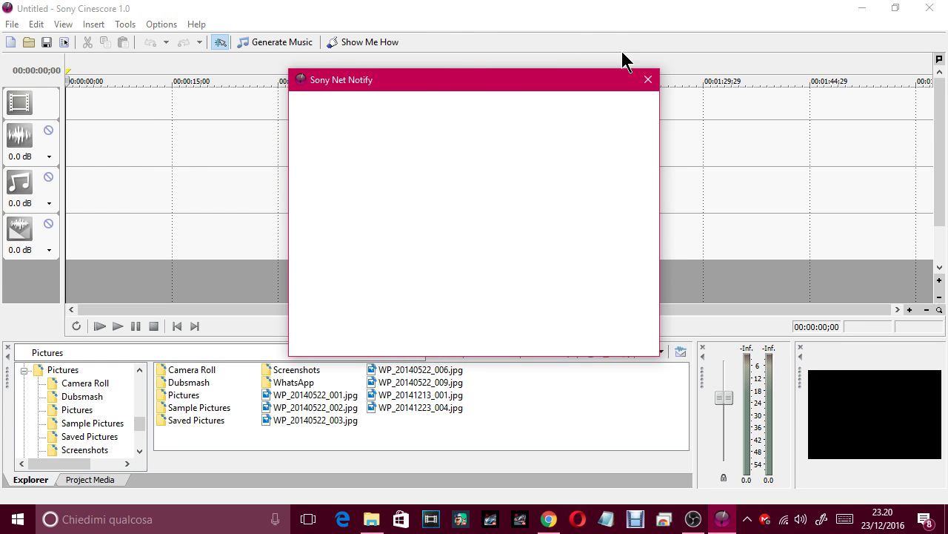
pyautogui.click(648, 79)
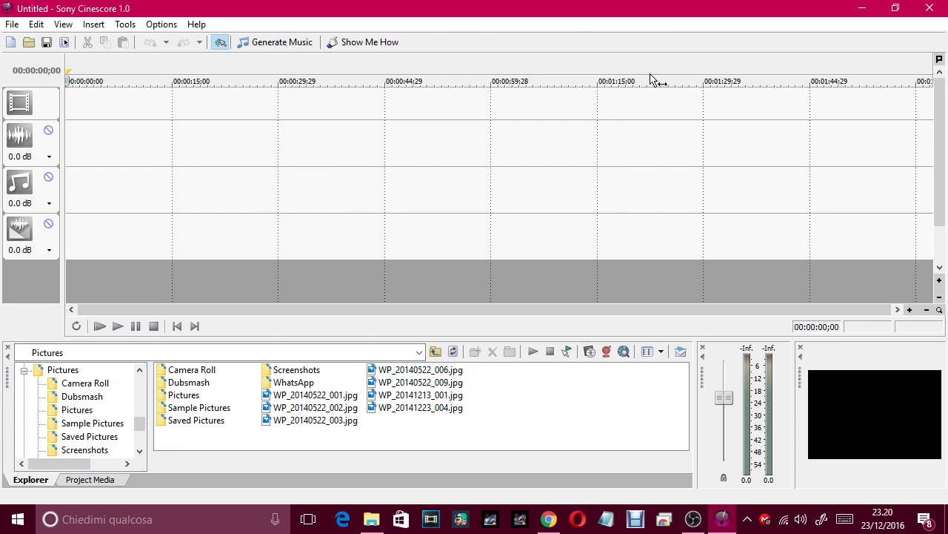
pyautogui.click(270, 44)
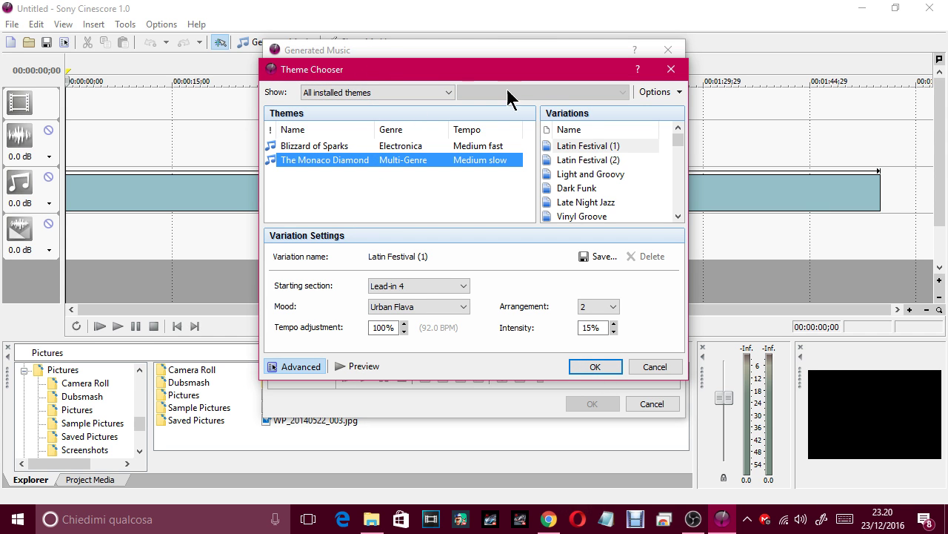
pyautogui.moveTo(675, 142); pyautogui.dragTo(621, 200)
pyautogui.click(613, 208)
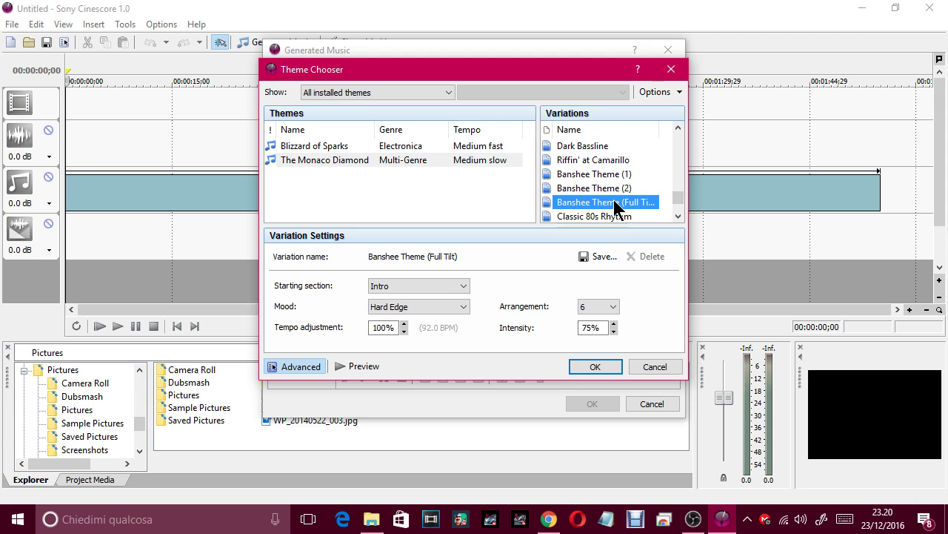
pyautogui.click(605, 370)
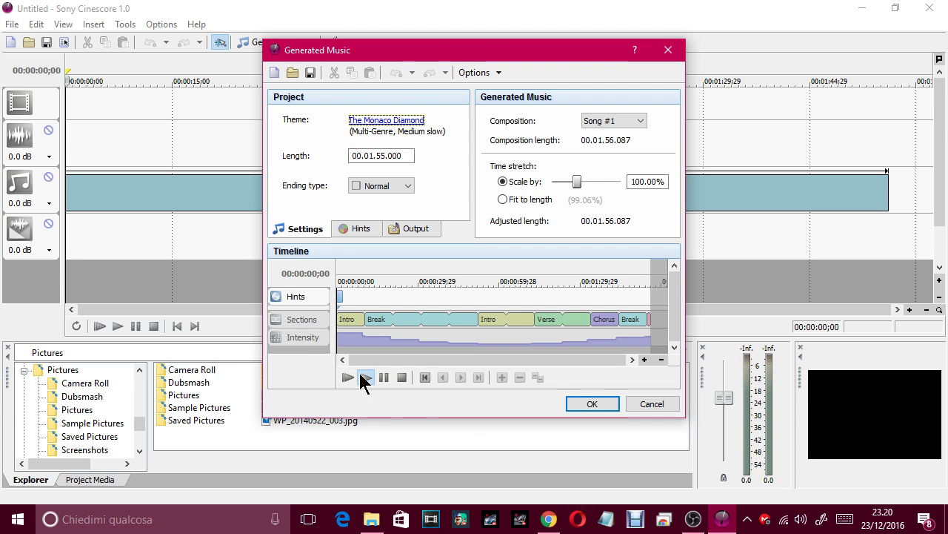
# Preview the generated composition, stop playback, and insert it on the music track
pyautogui.click(366, 377)
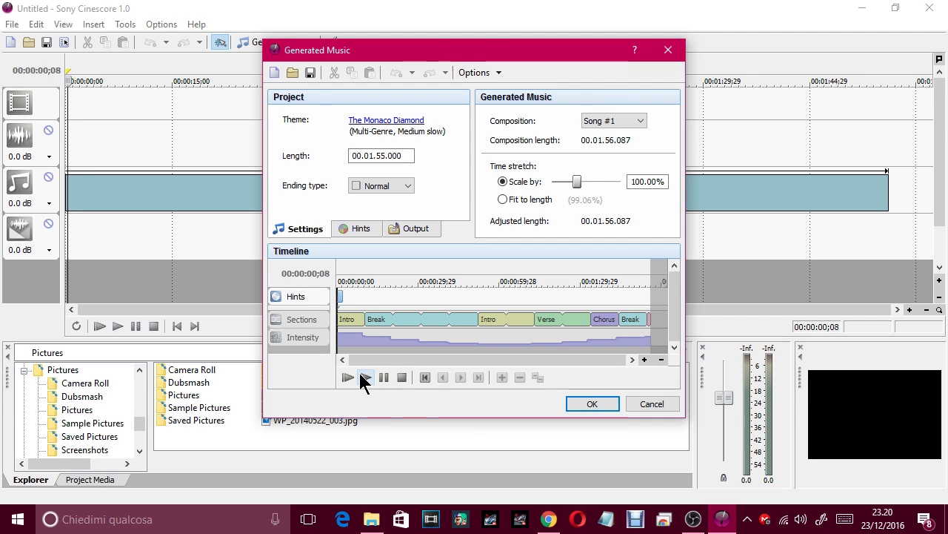
pyautogui.click(402, 378)
pyautogui.click(593, 403)
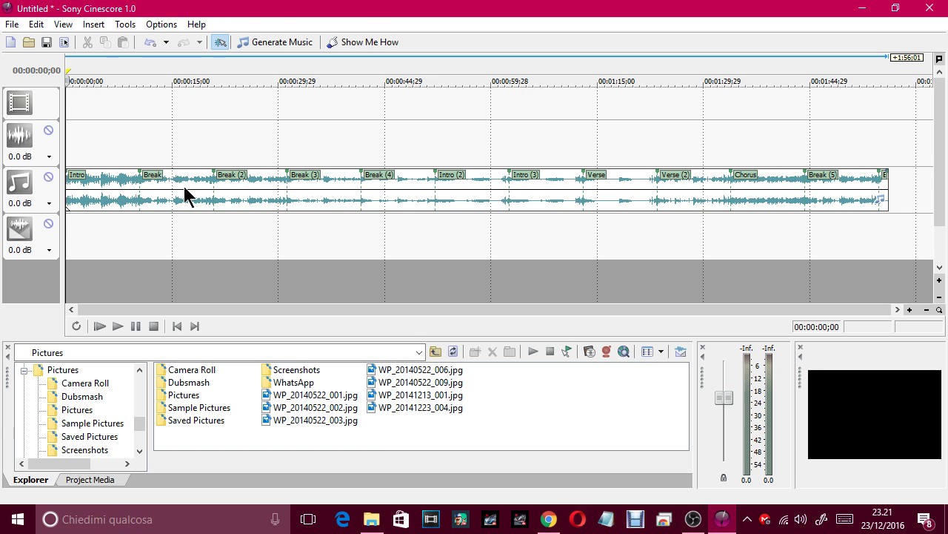
# Lower the generated clip's volume line slightly and toggle the music track's mute on and off
pyautogui.moveTo(186, 174); pyautogui.dragTo(186, 188)
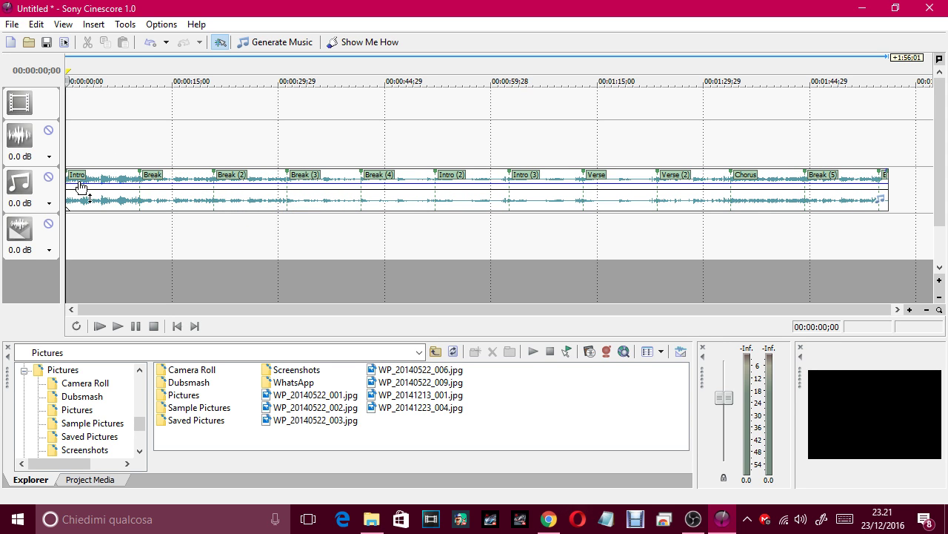
pyautogui.click(51, 176)
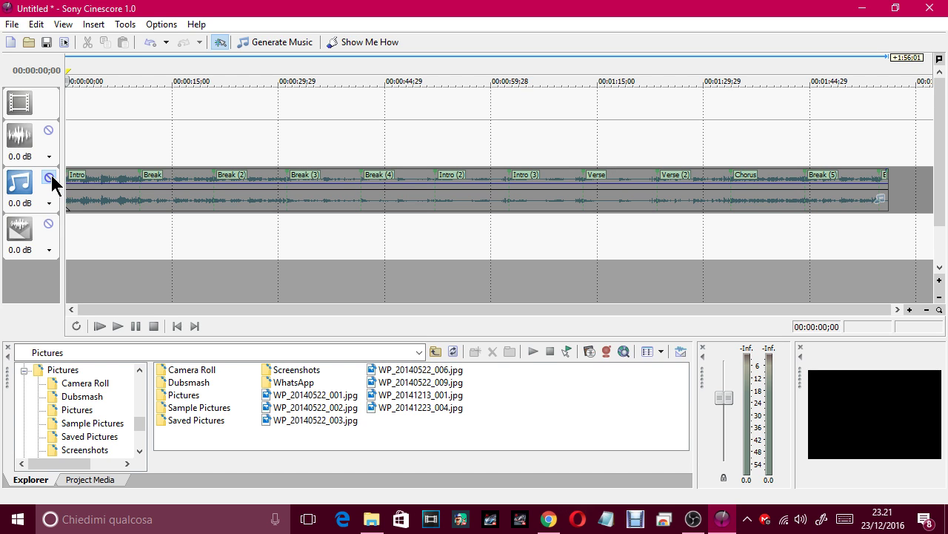
pyautogui.click(48, 178)
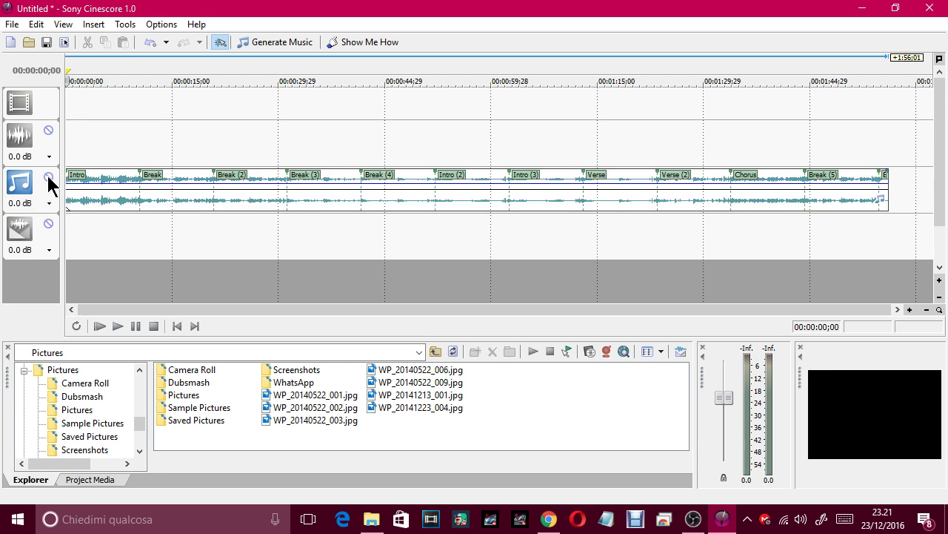
pyautogui.click(48, 178)
pyautogui.click(48, 178)
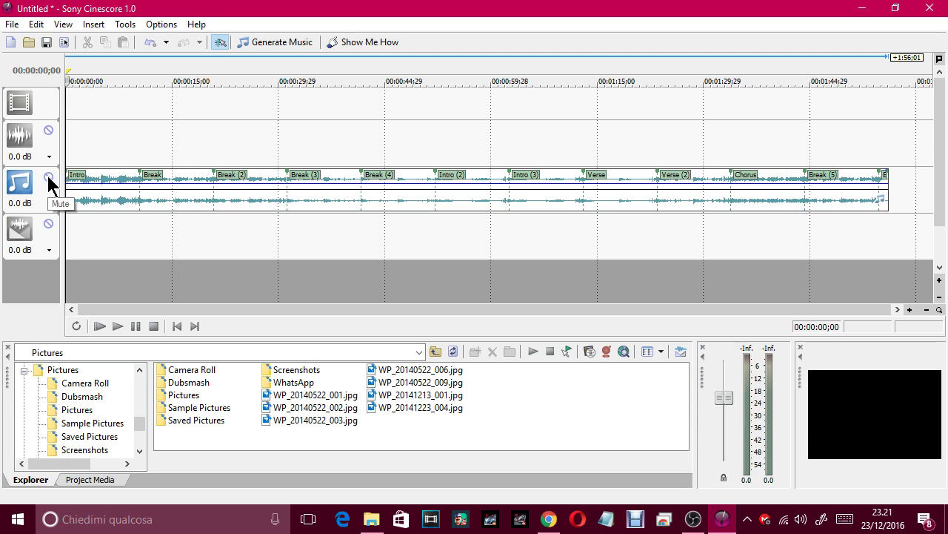
pyautogui.click(49, 178)
pyautogui.click(49, 178)
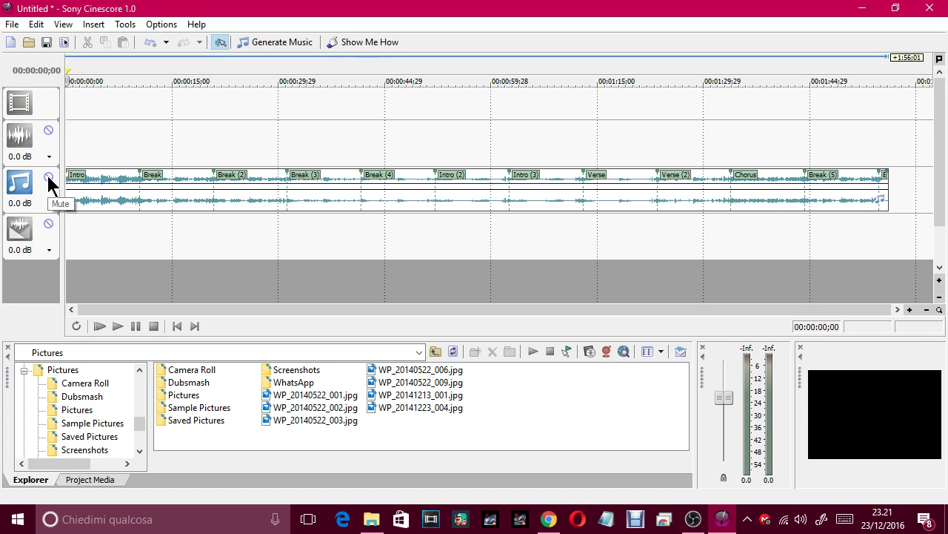
# Generate a second composition at the timeline start from The Monaco Diamond theme with the Latin Festival (1) variation
pyautogui.click(112, 152)
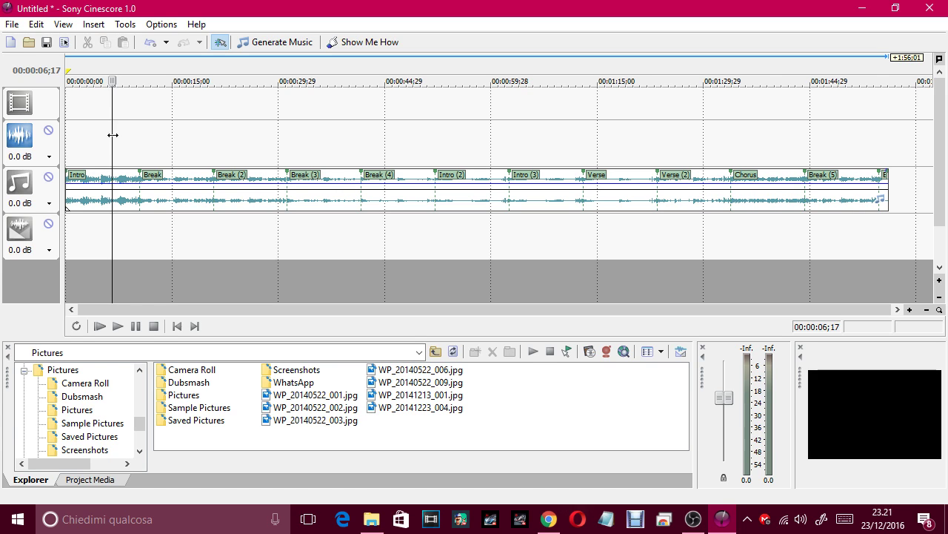
pyautogui.moveTo(113, 138); pyautogui.dragTo(63, 132)
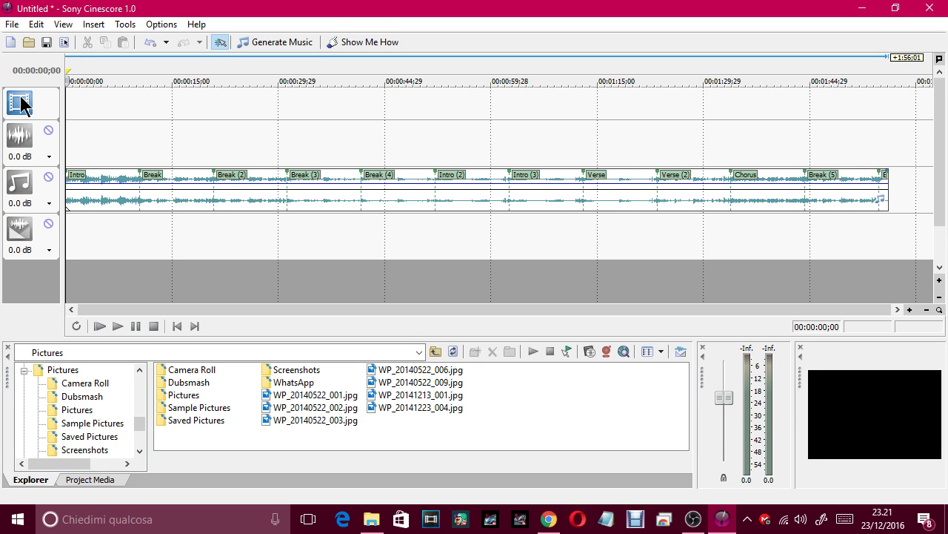
pyautogui.click(291, 43)
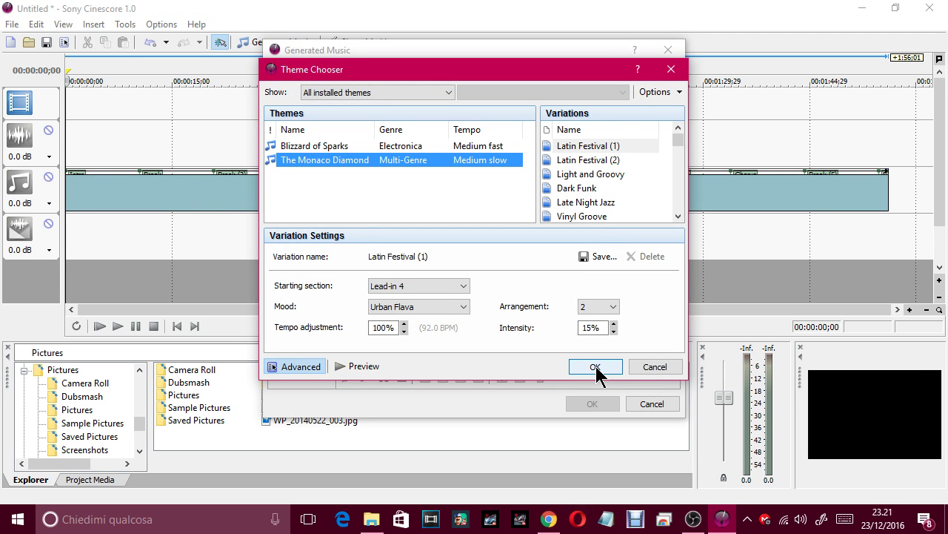
pyautogui.click(596, 366)
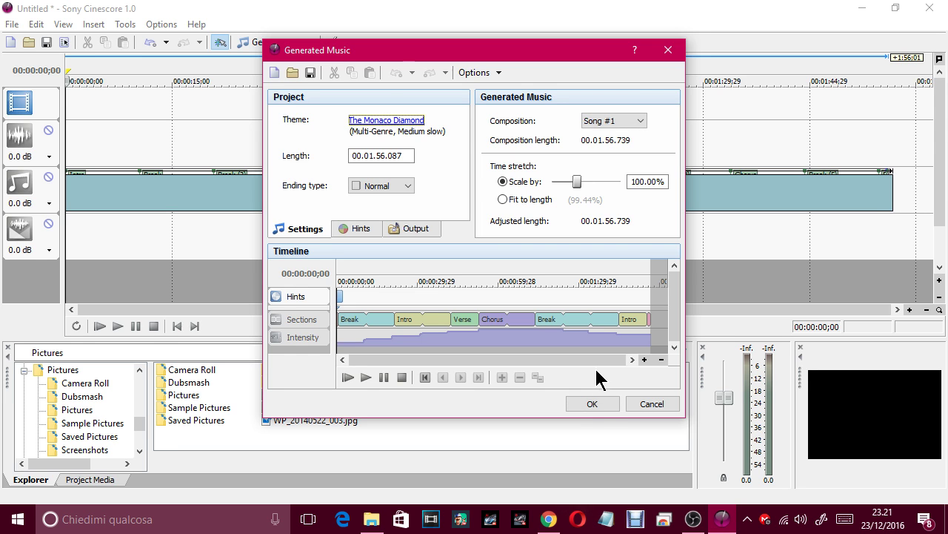
pyautogui.click(593, 404)
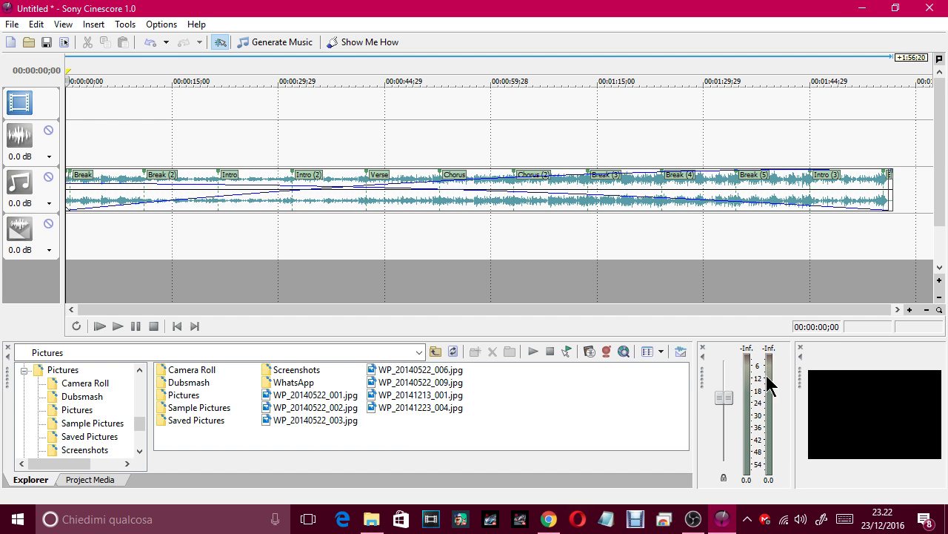
# Move the newly generated clip from the music track up to the audio track above it
pyautogui.click(103, 176)
pyautogui.moveTo(103, 169); pyautogui.dragTo(104, 151)
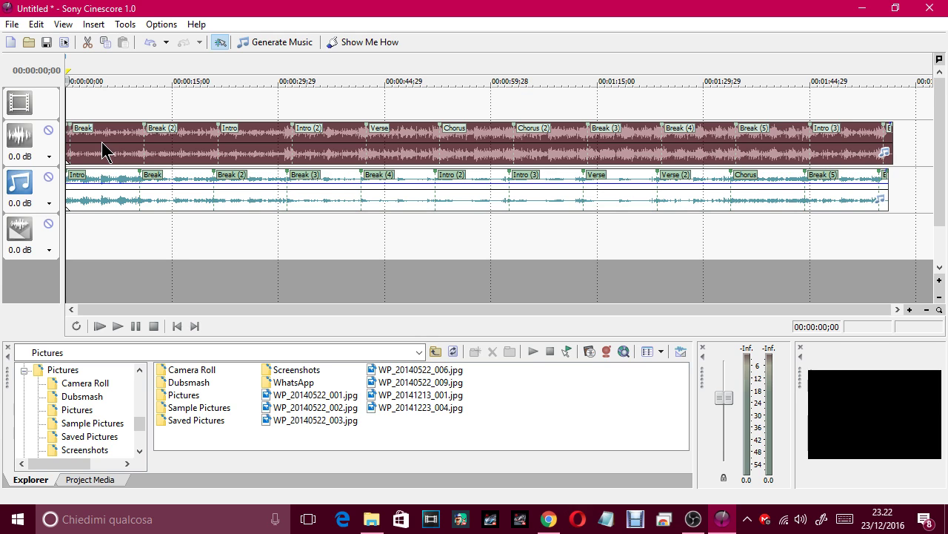
# Try to move the clips on the audio and music tracks further up the timeline
pyautogui.click(150, 243)
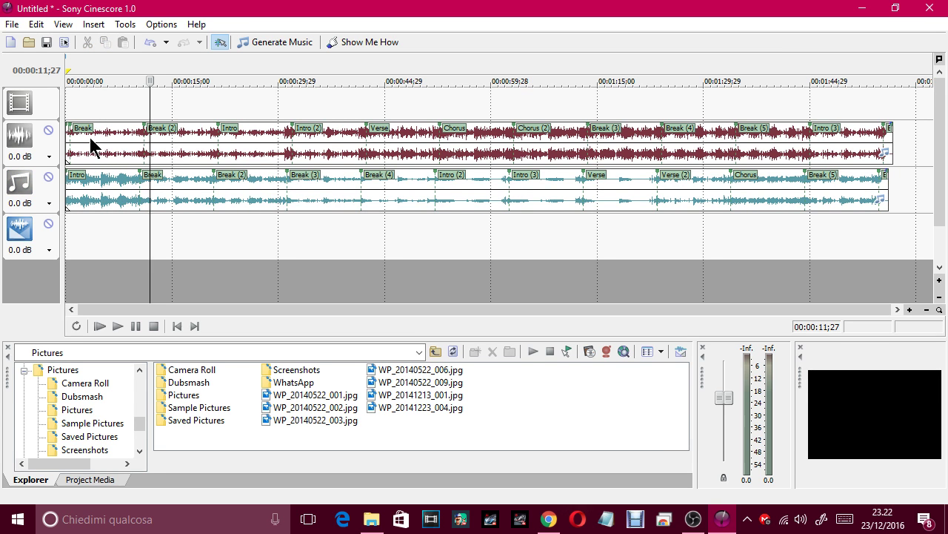
pyautogui.moveTo(93, 144)
pyautogui.mouseDown()
pyautogui.moveTo(97, 93)
pyautogui.moveTo(100, 128)
pyautogui.mouseUp()
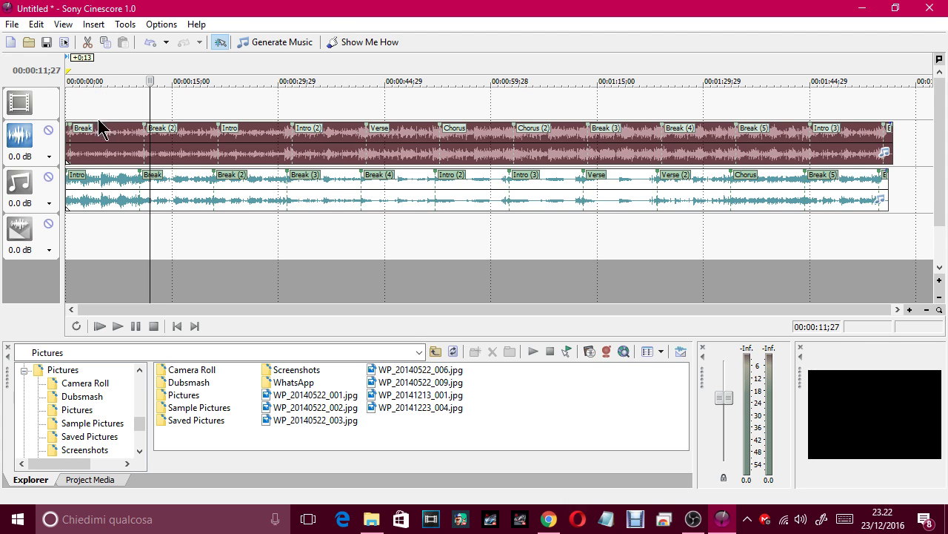
pyautogui.click(84, 186)
pyautogui.moveTo(86, 181); pyautogui.dragTo(92, 127)
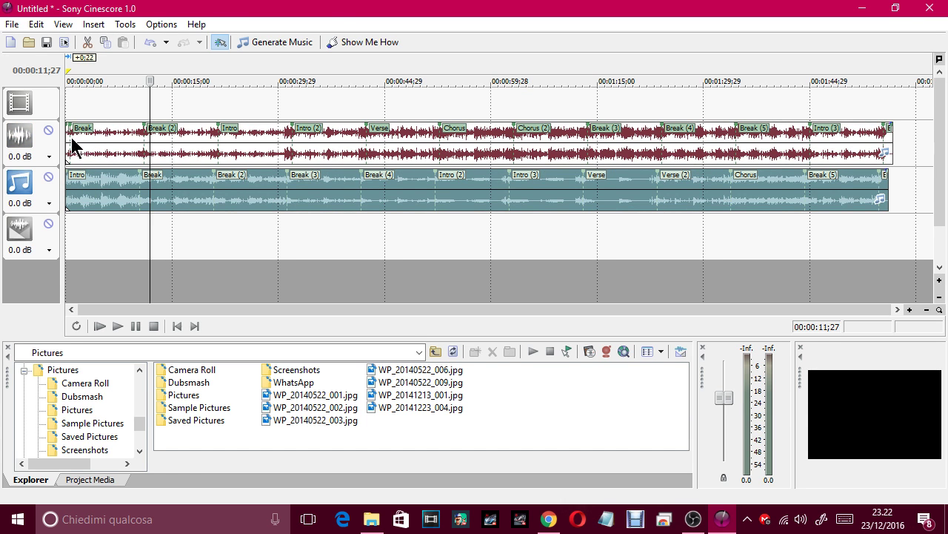
pyautogui.click(13, 138)
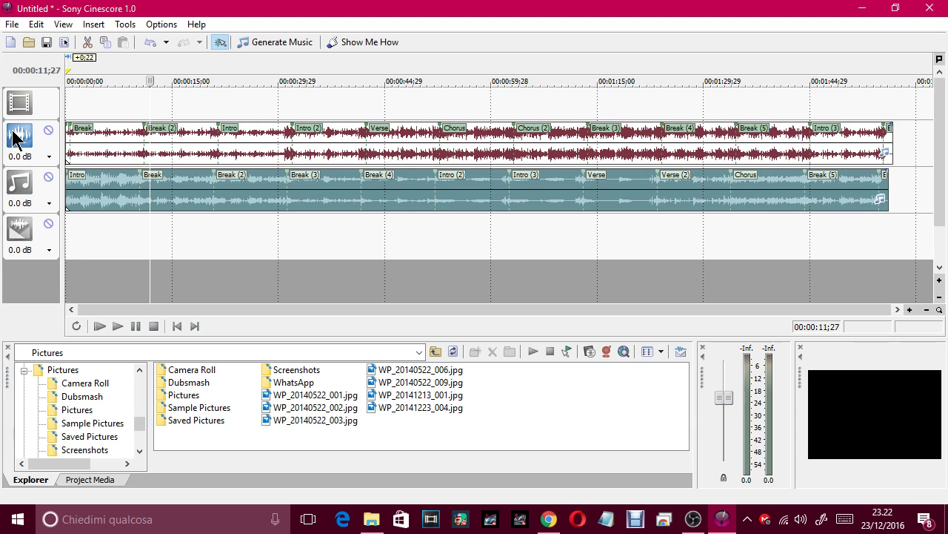
# Move the first generated clip from the music track down to the track below it
pyautogui.click(97, 204)
pyautogui.moveTo(88, 191); pyautogui.dragTo(96, 231)
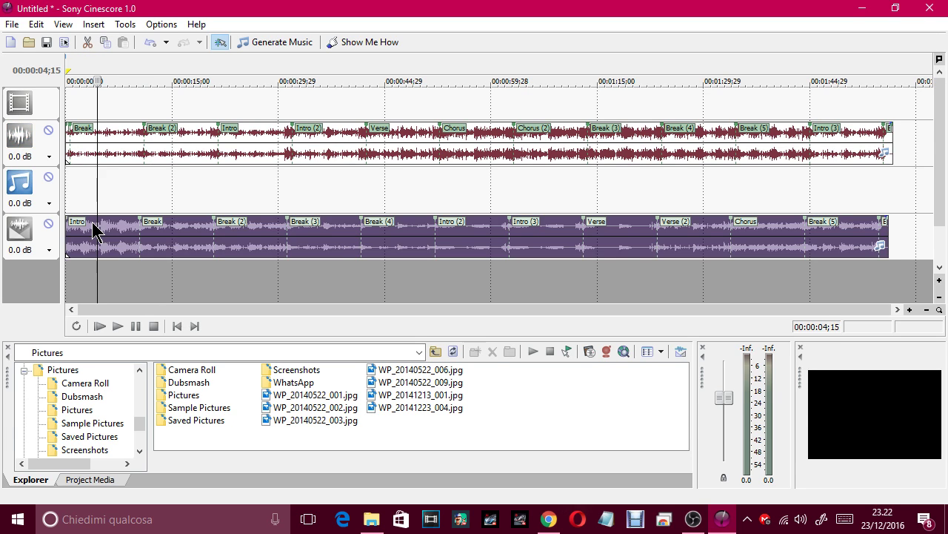
# Set up generated music for the empty music track using Blizzard of Sparks, the Chemical Rhythm variation and 47% intensity
pyautogui.click(91, 182)
pyautogui.click(276, 43)
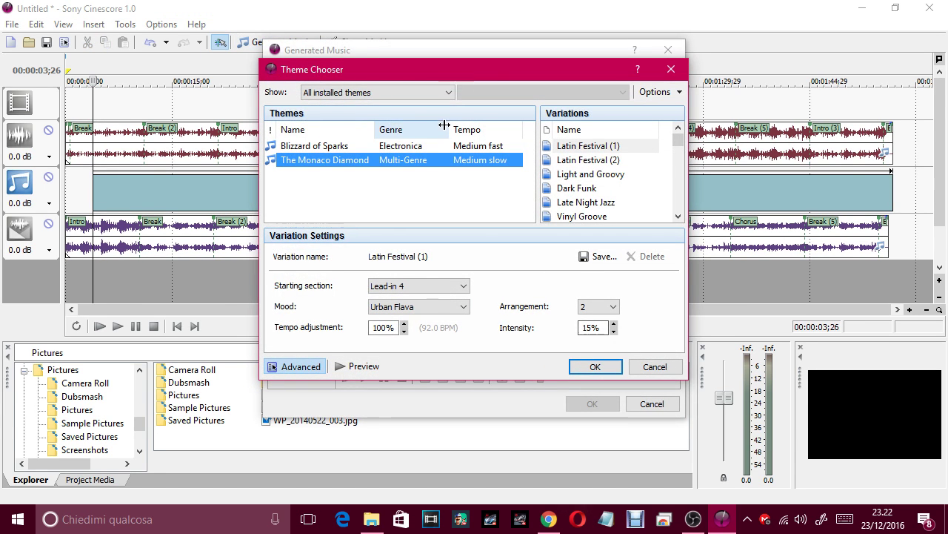
pyautogui.click(415, 146)
pyautogui.click(583, 160)
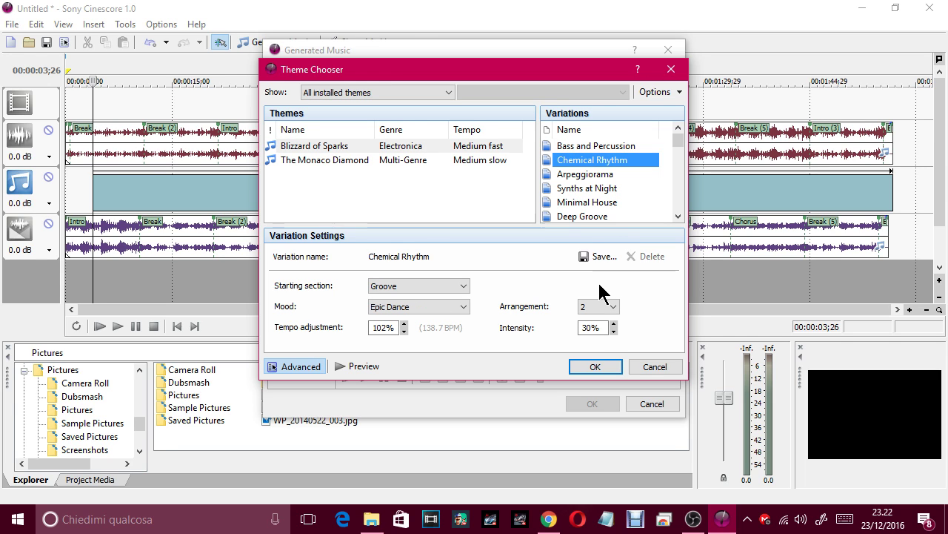
pyautogui.doubleClick(614, 324)
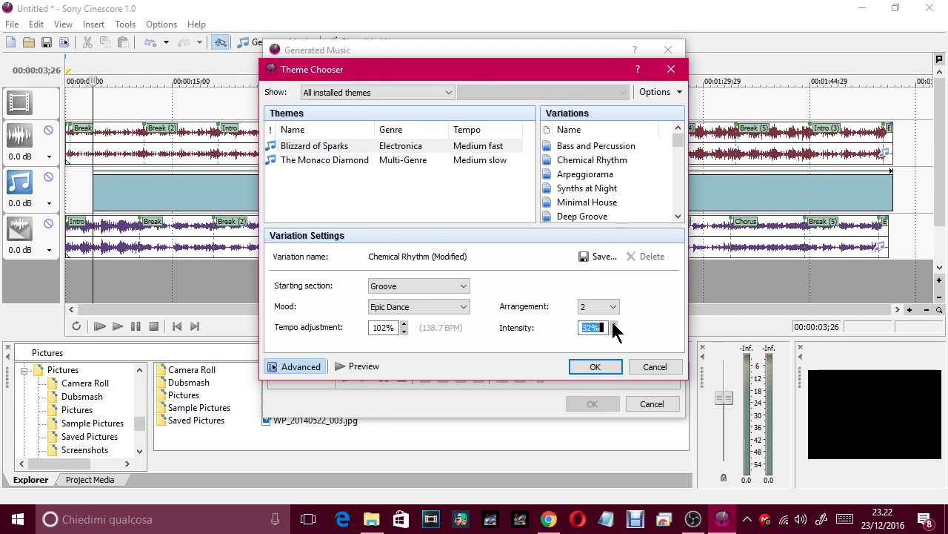
pyautogui.doubleClick(614, 325)
pyautogui.tripleClick(613, 324)
pyautogui.tripleClick(613, 324)
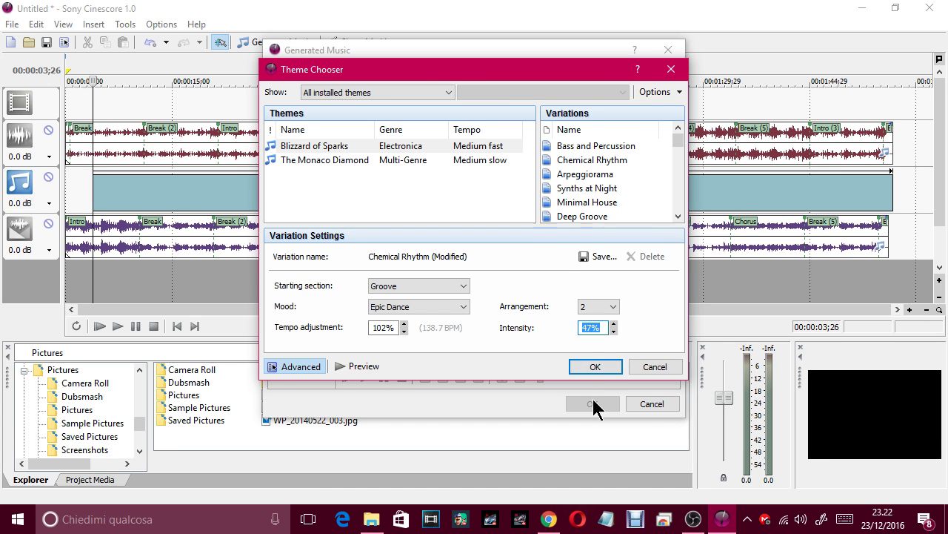
pyautogui.click(596, 368)
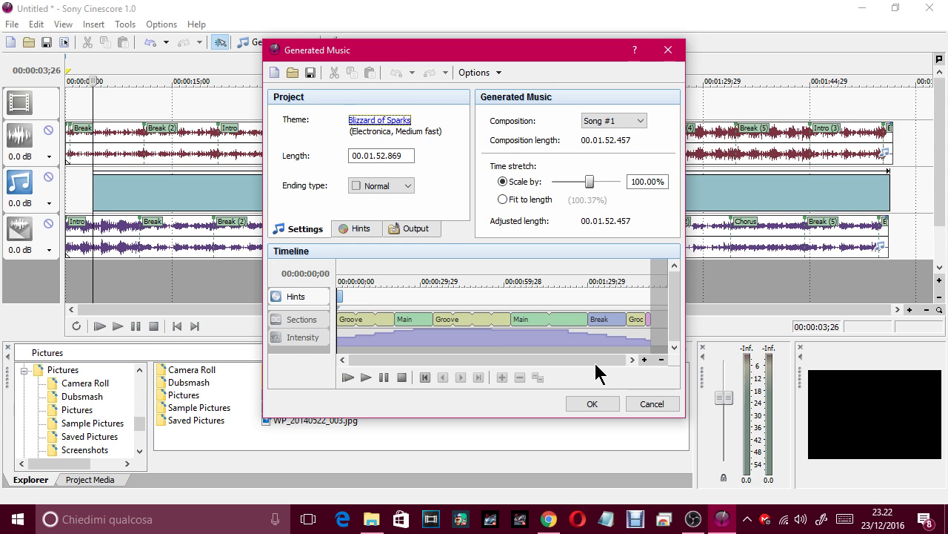
# Preview and insert the Blizzard of Sparks composition, moving its clip to the start of the timeline
pyautogui.click(365, 377)
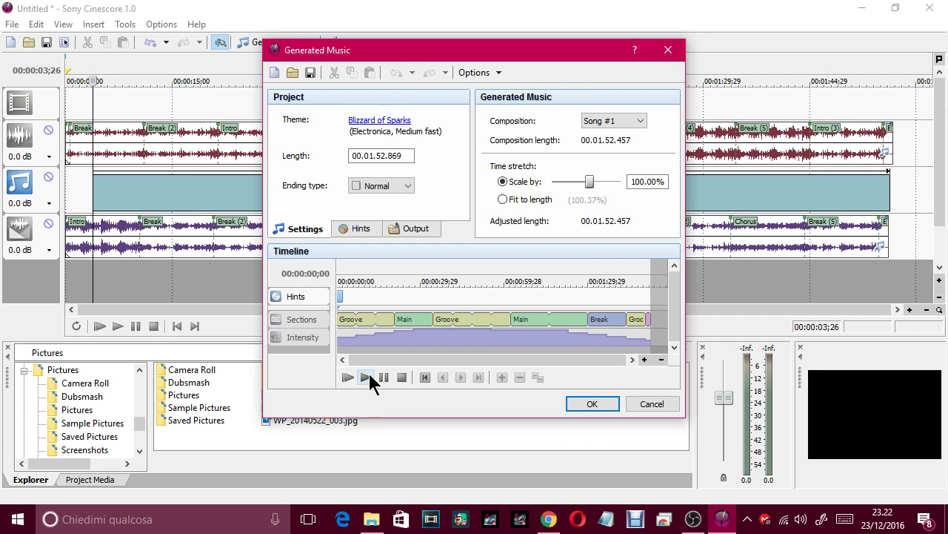
pyautogui.click(592, 403)
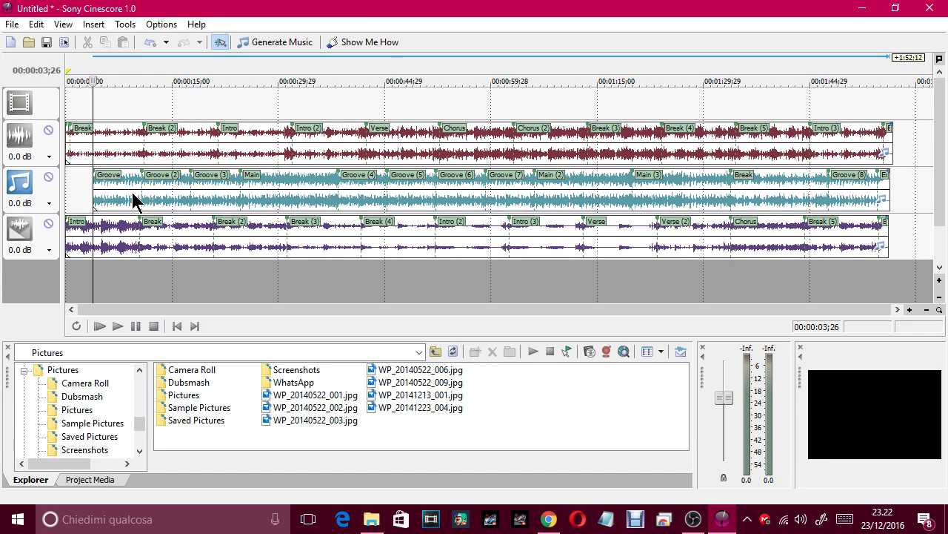
pyautogui.moveTo(134, 200); pyautogui.dragTo(107, 190)
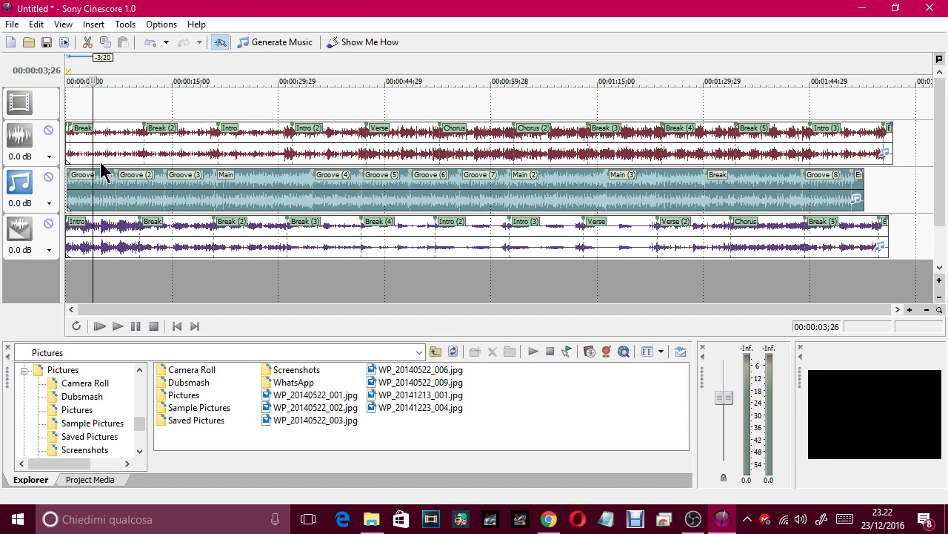
# Play part of the three-track arrangement to hear the mix, then stop playback
pyautogui.click(120, 329)
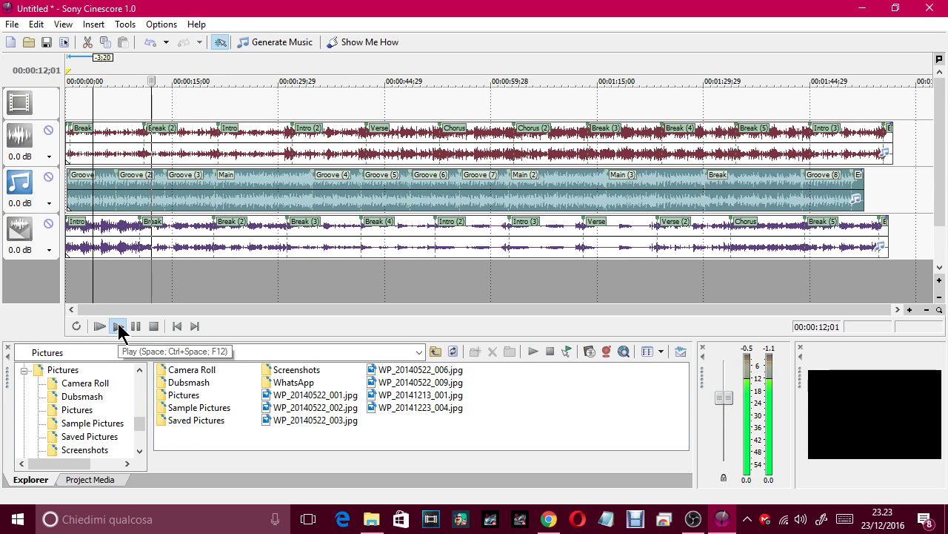
pyautogui.click(154, 326)
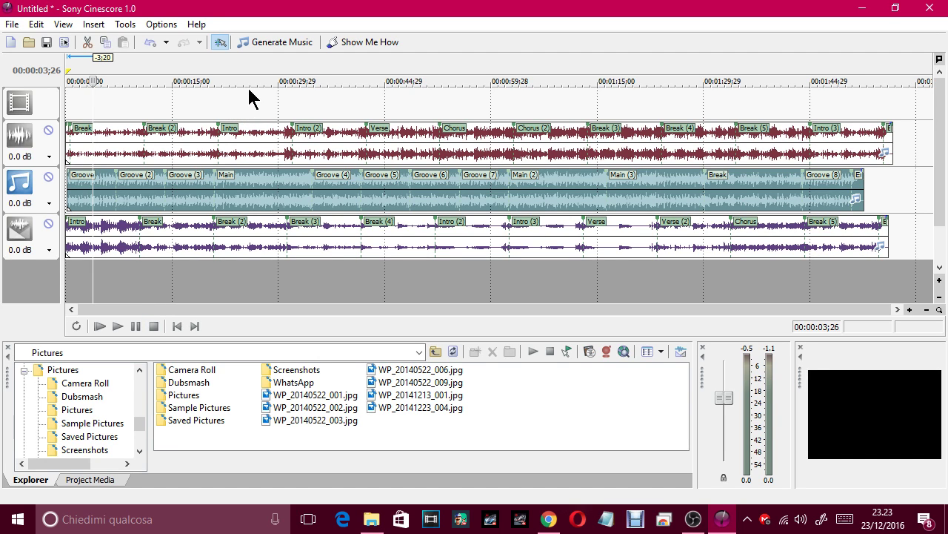
pyautogui.click(94, 25)
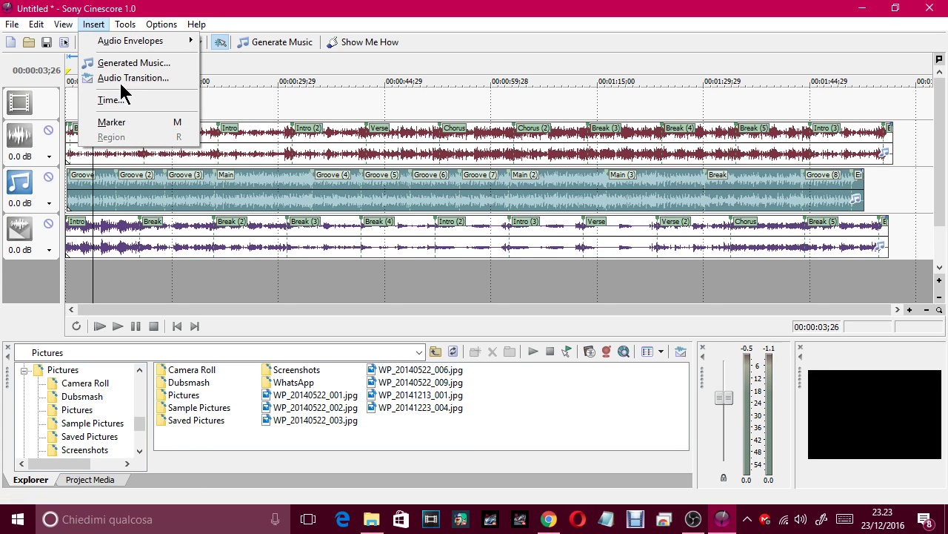
pyautogui.moveTo(165, 41)
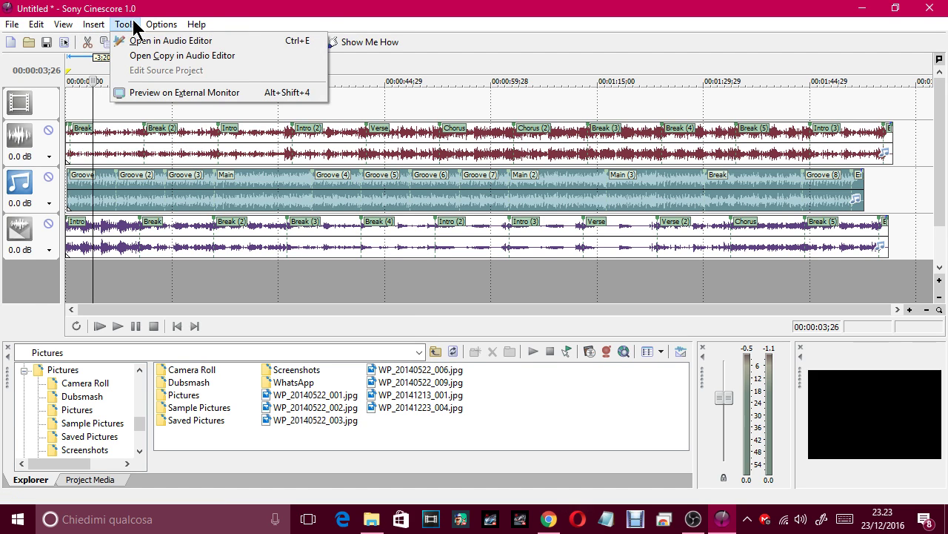
# Open the Get Media from the Web page in the browser, then minimize it to return to the project
pyautogui.moveTo(7, 23)
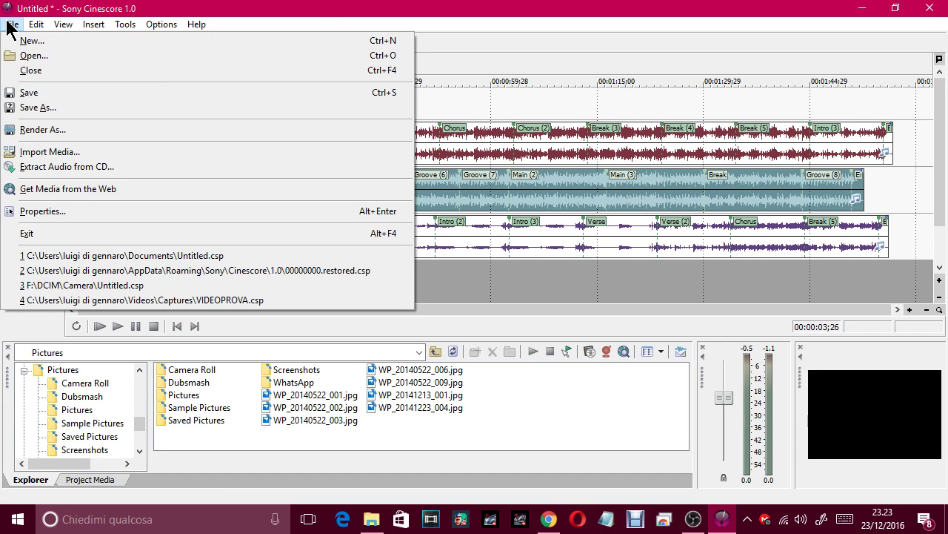
pyautogui.click(94, 187)
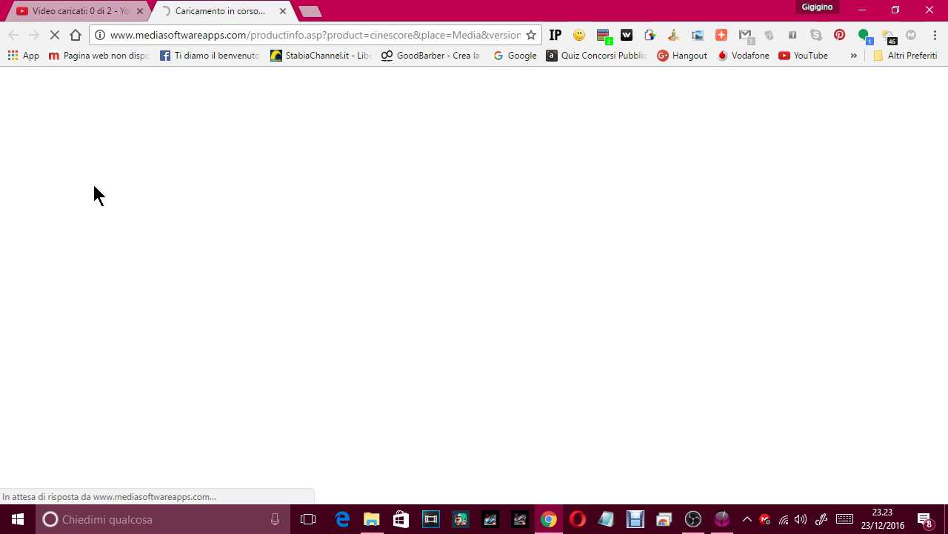
pyautogui.click(864, 12)
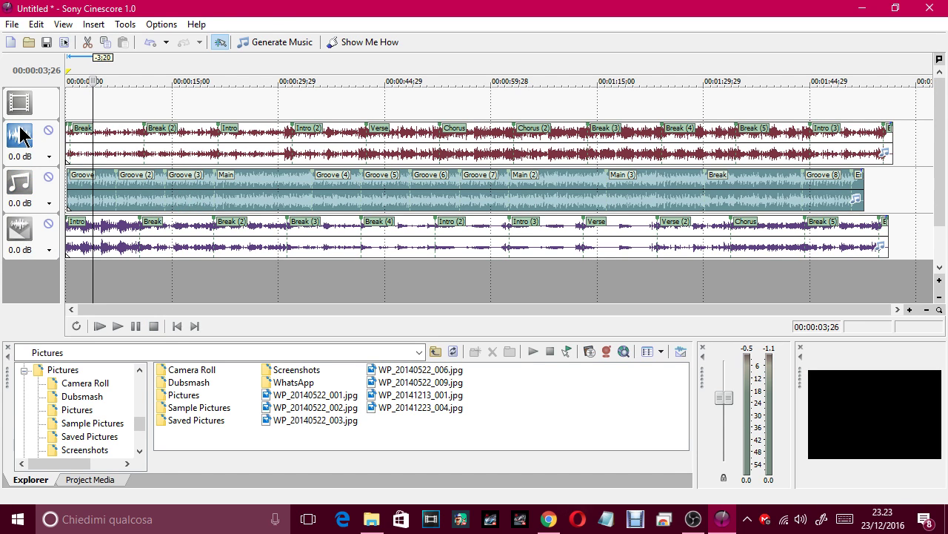
pyautogui.click(128, 239)
pyautogui.rightClick(135, 232)
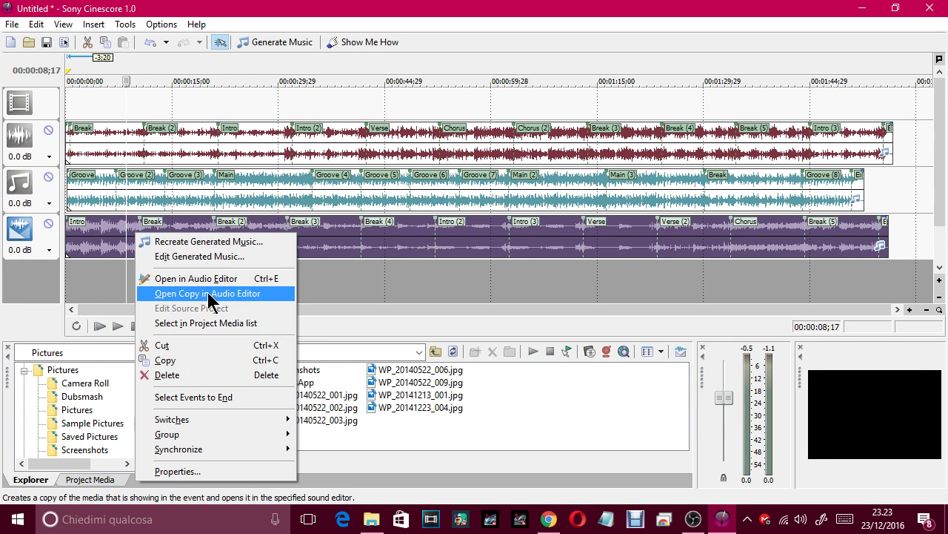
pyautogui.click(363, 289)
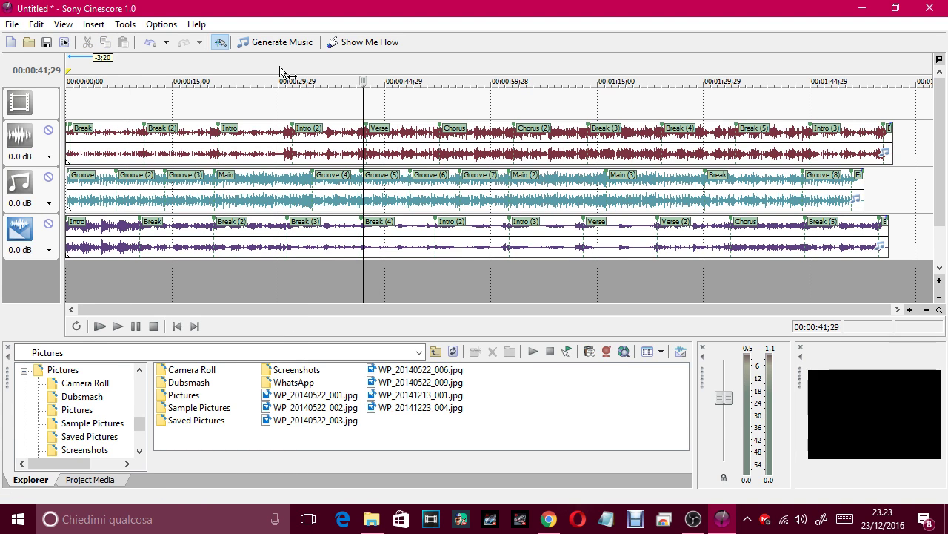
# Try to move the clip from the uppermost audio track onto the empty video track
pyautogui.click(103, 148)
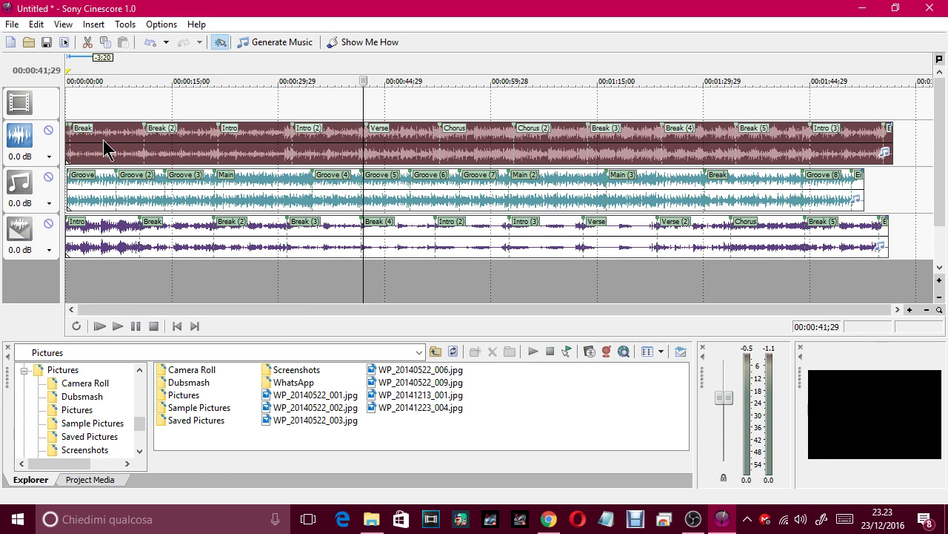
pyautogui.moveTo(103, 149); pyautogui.dragTo(70, 97)
pyautogui.click(96, 101)
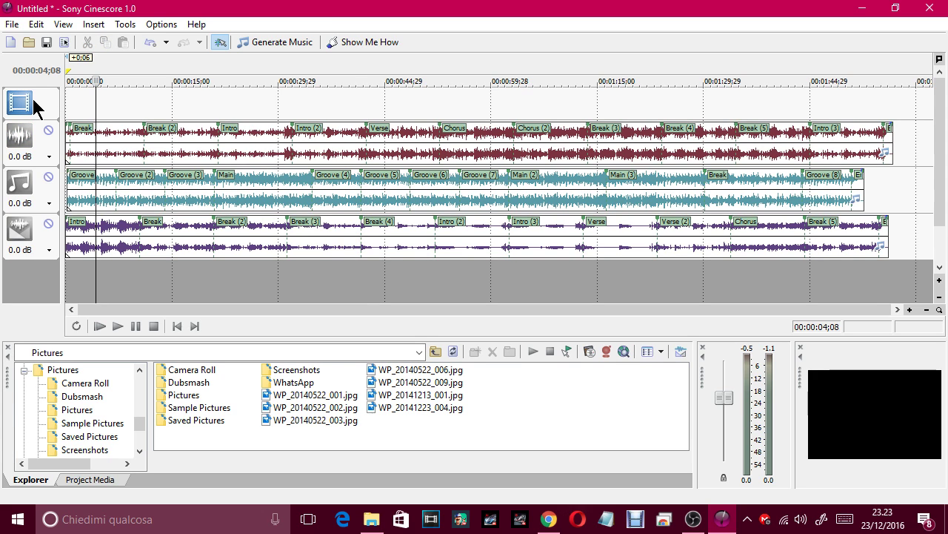
pyautogui.click(121, 97)
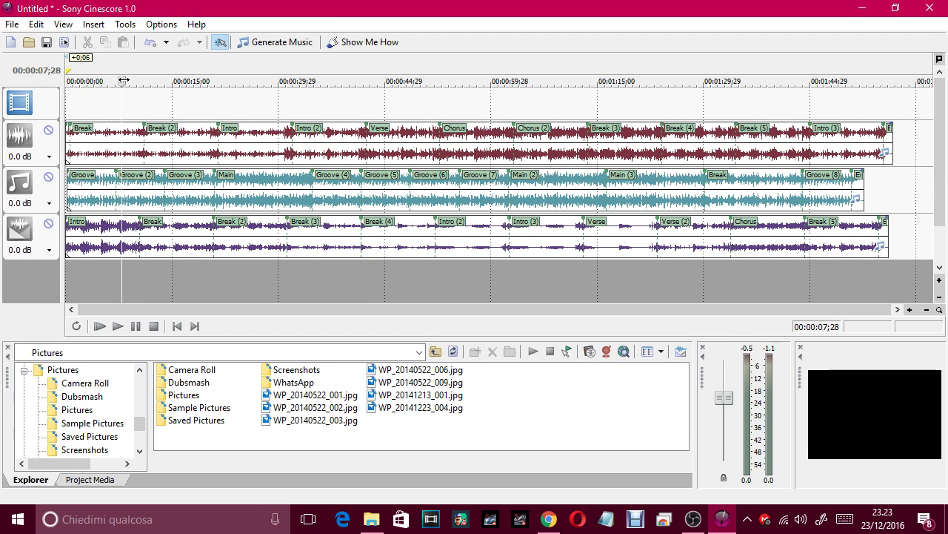
# Open the Preview Device preferences for external monitor preview and accept them with the device left at (None)
pyautogui.click(126, 25)
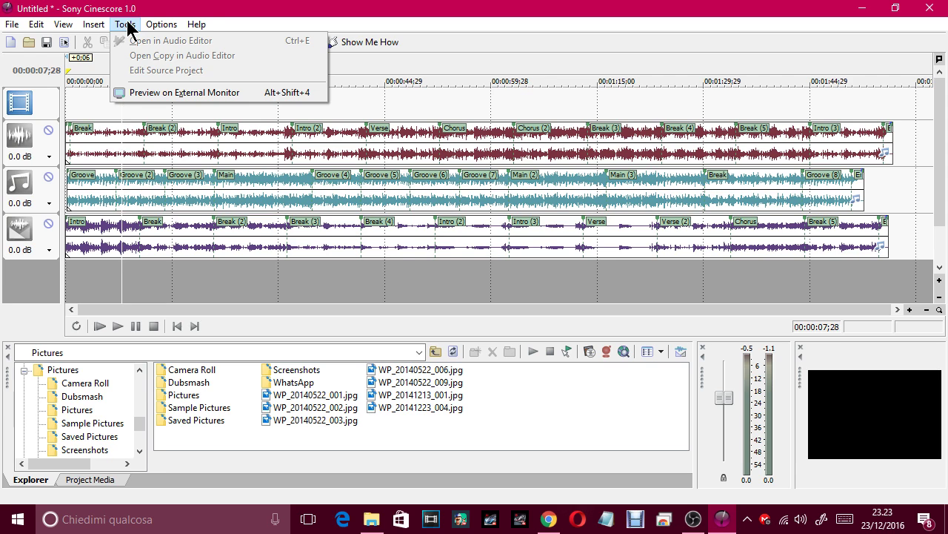
pyautogui.click(152, 92)
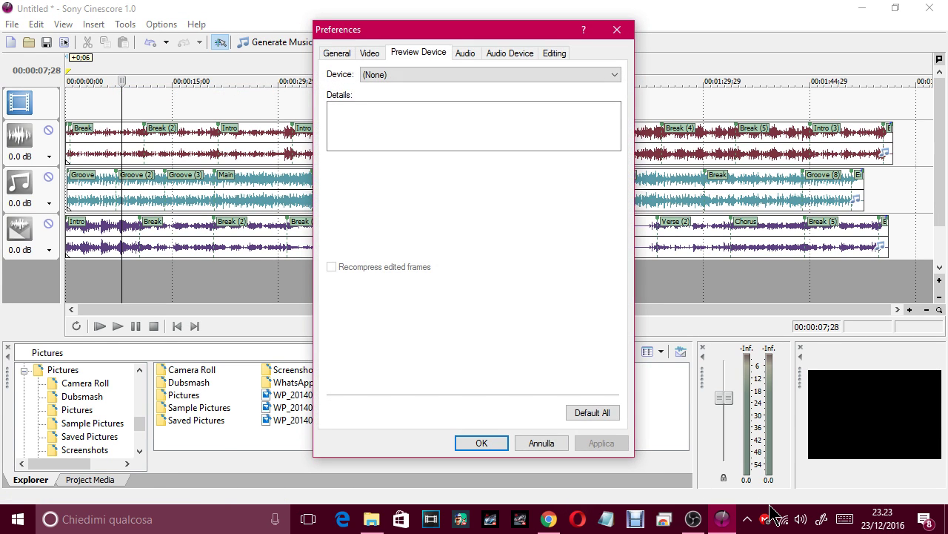
pyautogui.click(482, 445)
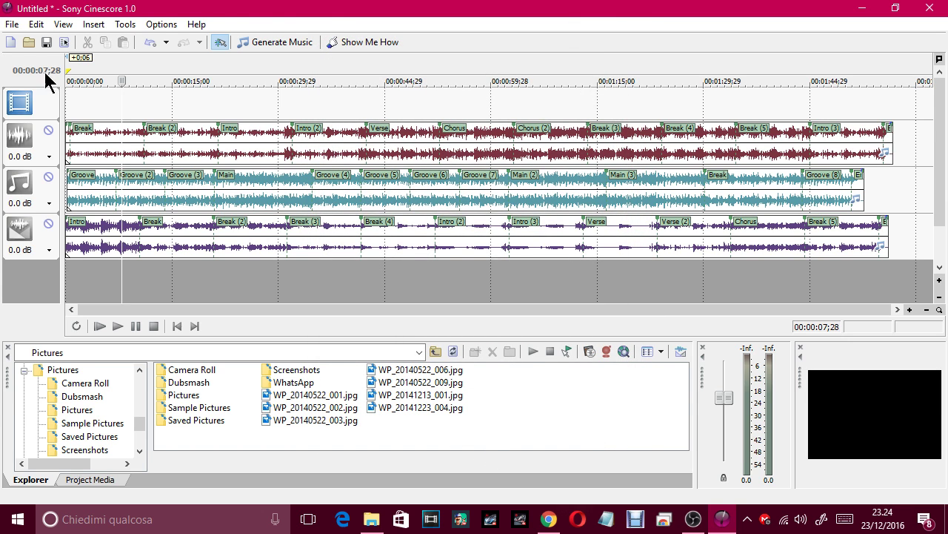
# Insert the E-Piano Drop Chord audio transition from the Instruments - Electric Piano folder at the cursor, then play the arrangement briefly
pyautogui.click(124, 26)
pyautogui.moveTo(105, 27)
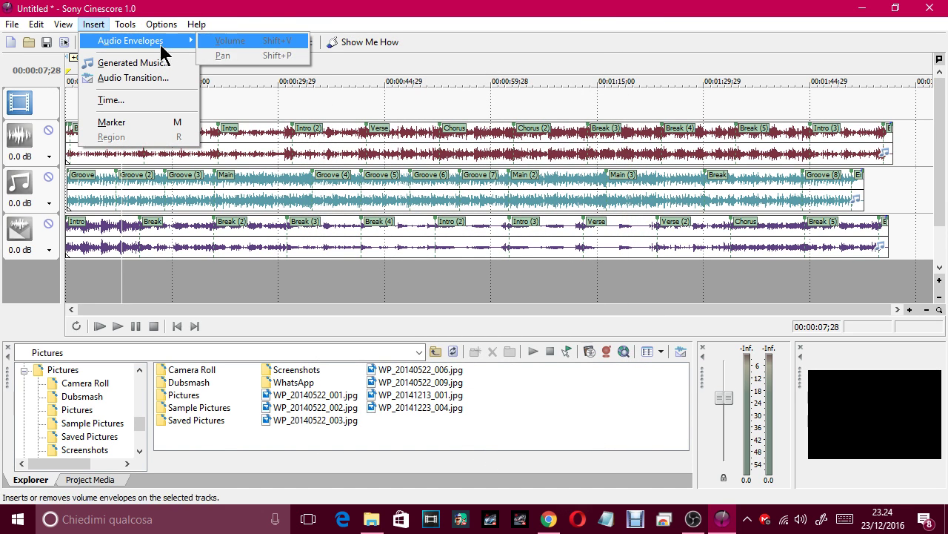
pyautogui.click(147, 76)
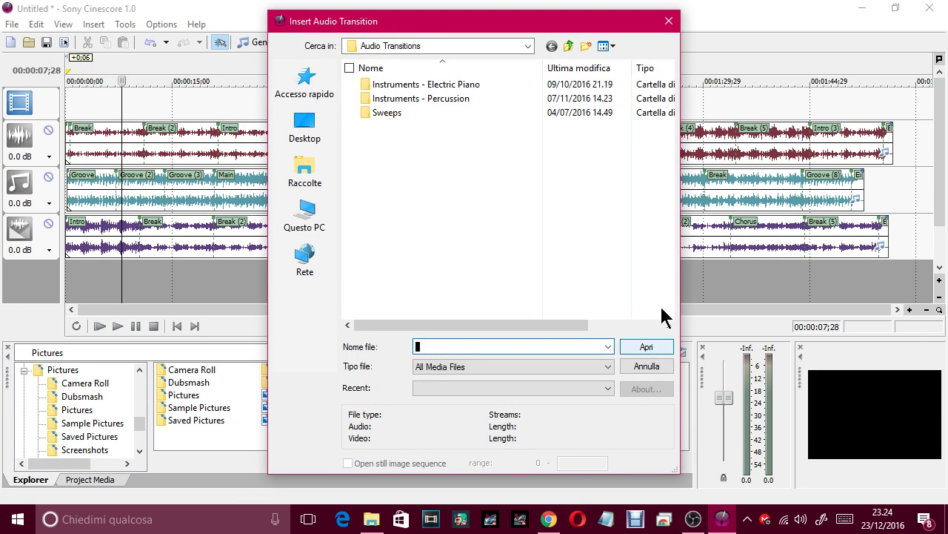
pyautogui.doubleClick(413, 85)
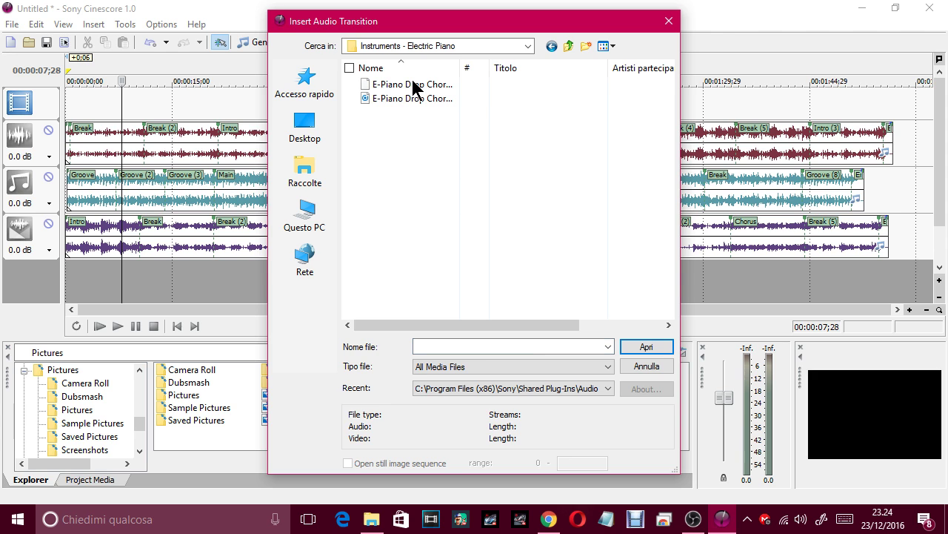
pyautogui.click(413, 85)
pyautogui.doubleClick(407, 98)
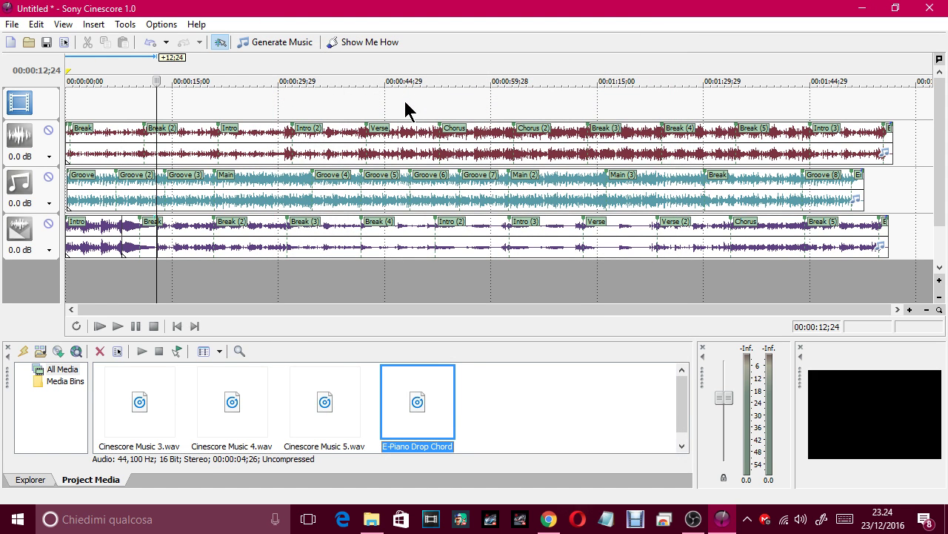
pyautogui.click(117, 327)
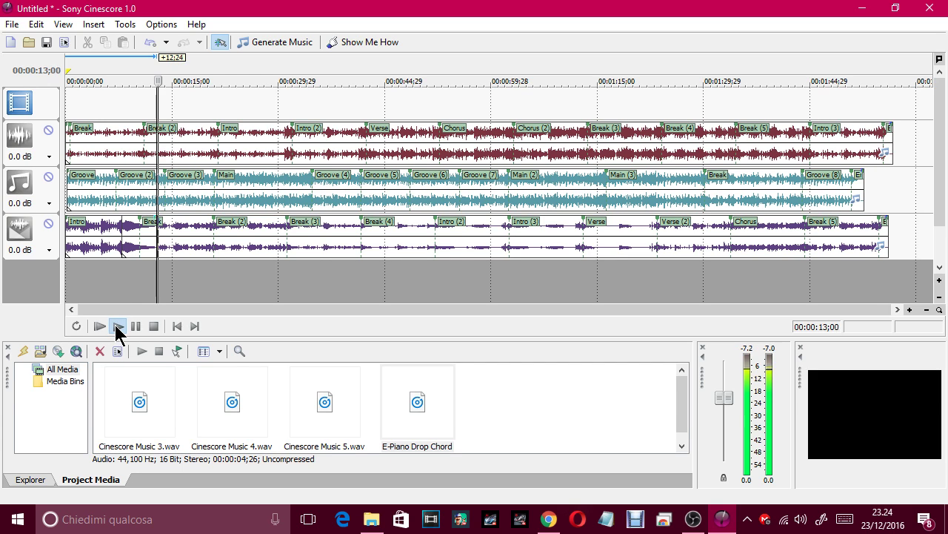
pyautogui.click(152, 327)
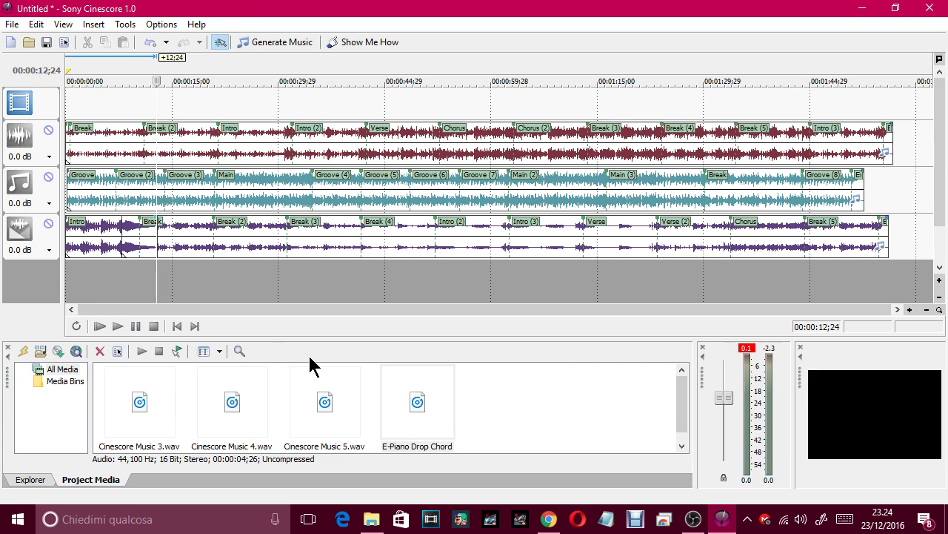
# Place E-Piano Drop Chord and Cinescore Music 5.wav from the project media on the lowest audio track and play the arrangement briefly
pyautogui.moveTo(413, 412); pyautogui.dragTo(430, 247)
pyautogui.moveTo(328, 413); pyautogui.dragTo(478, 256)
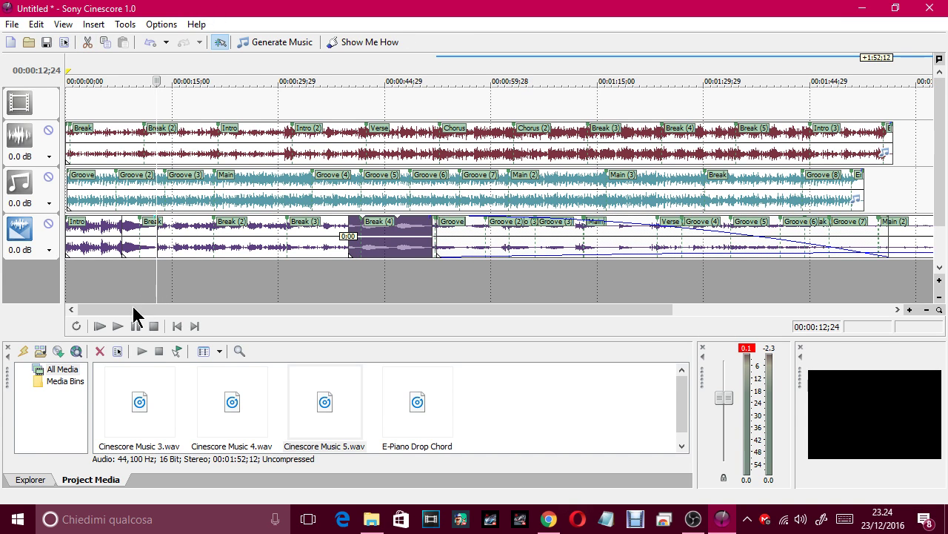
pyautogui.click(119, 327)
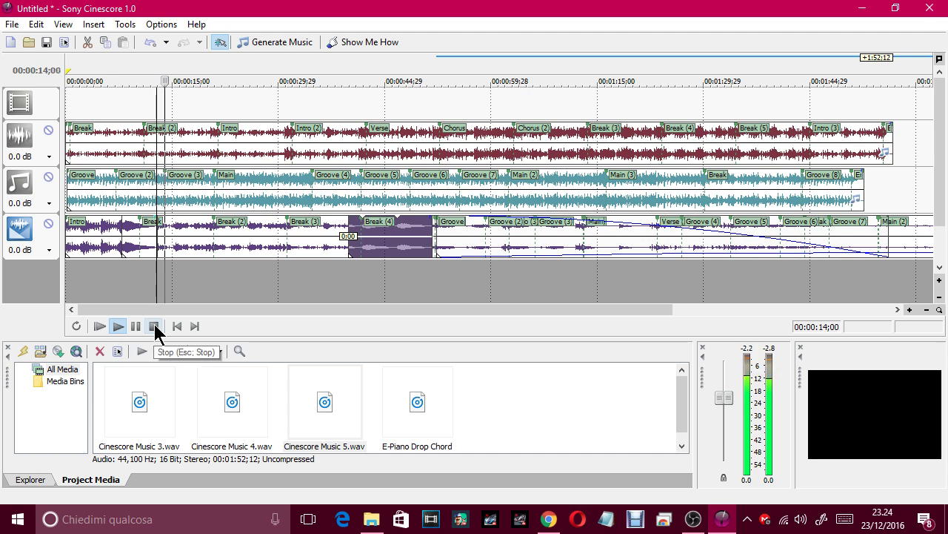
pyautogui.click(155, 326)
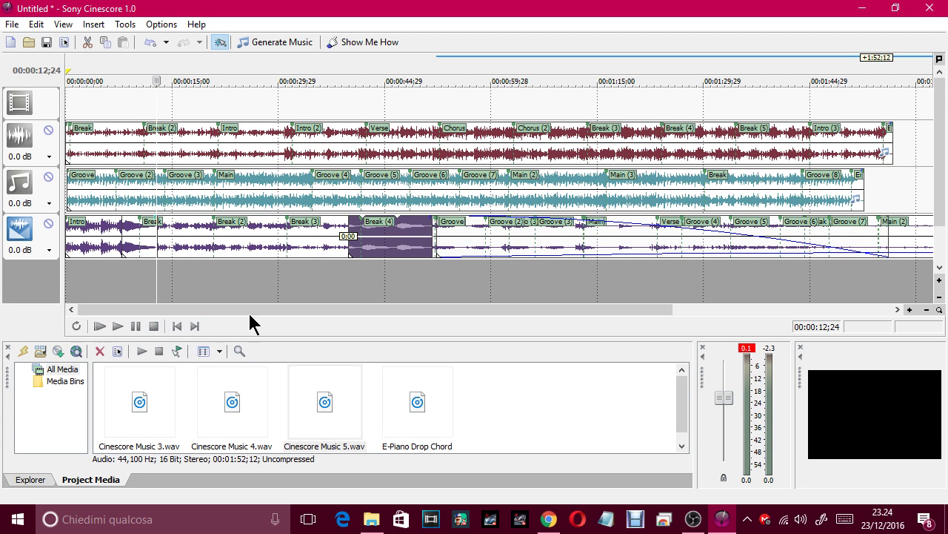
# Open and dismiss the Show Me How help, then look over the file explorer and the project media
pyautogui.click(363, 39)
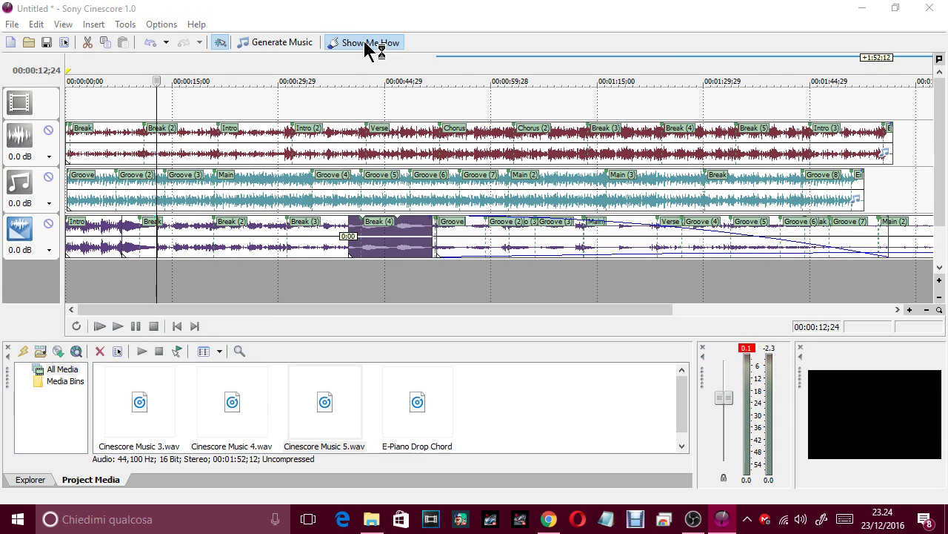
pyautogui.click(478, 392)
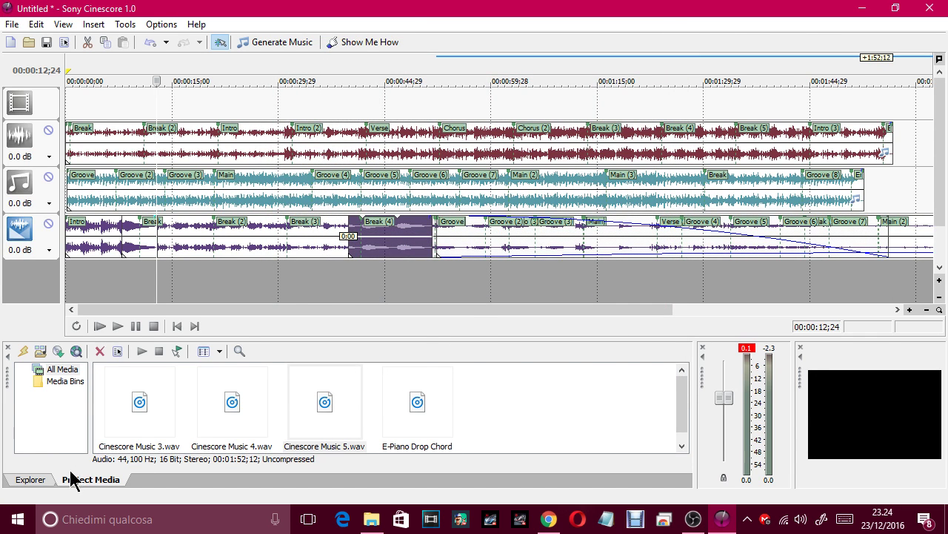
pyautogui.click(33, 479)
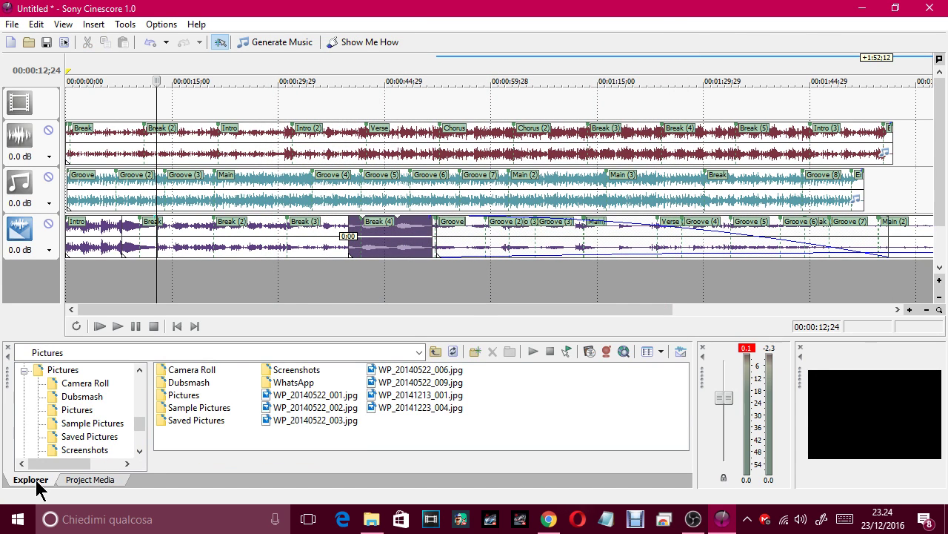
pyautogui.click(83, 483)
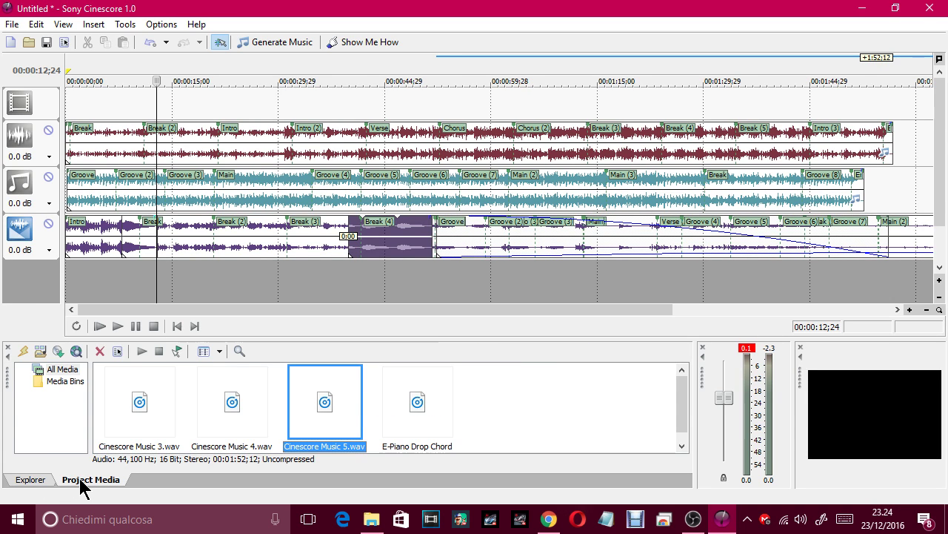
# Add IMG-20160505-WA0003.jpg from the Camera Roll folder at the start of the video track
pyautogui.click(33, 480)
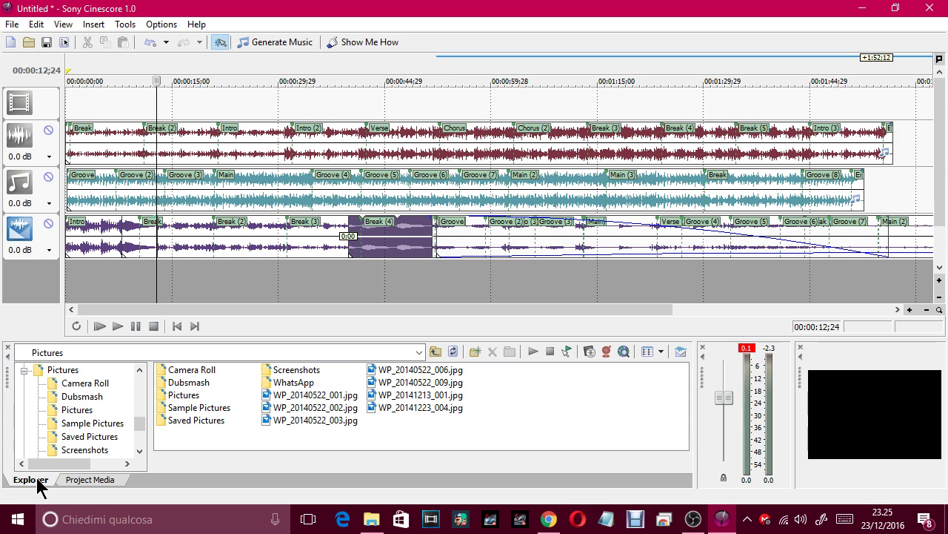
pyautogui.click(74, 384)
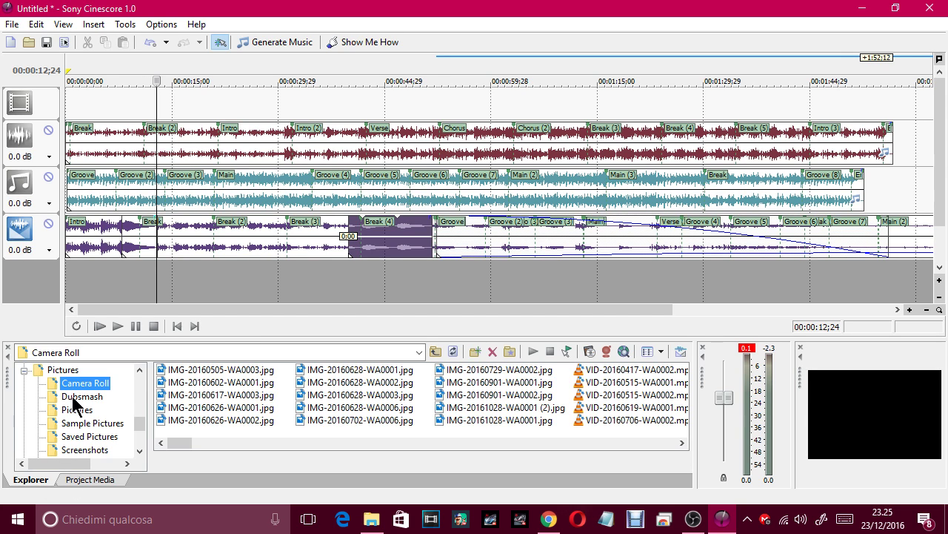
pyautogui.click(209, 370)
pyautogui.moveTo(214, 377); pyautogui.dragTo(77, 201)
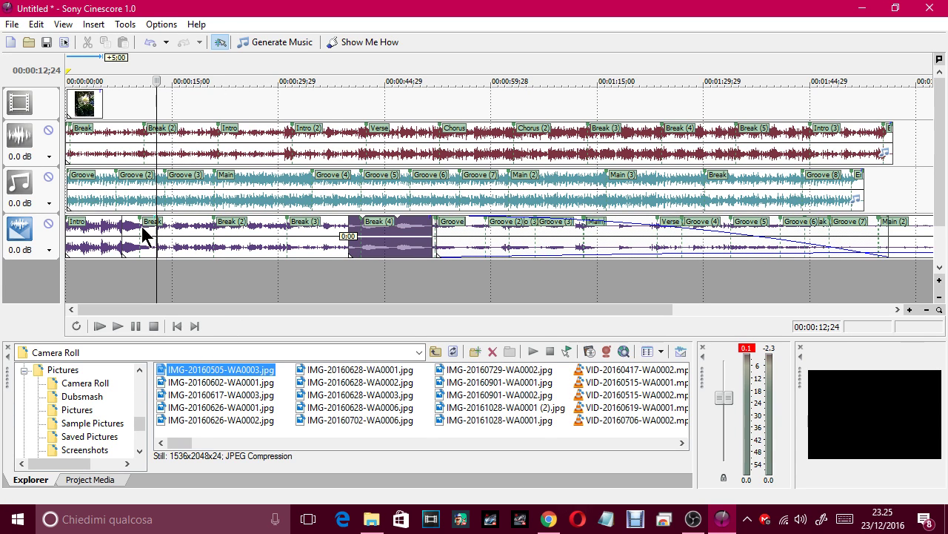
# Add IMG-20160602-WA0001.jpg to the video track and stretch it from the first image's end to the end of the middle audio clip
pyautogui.click(230, 382)
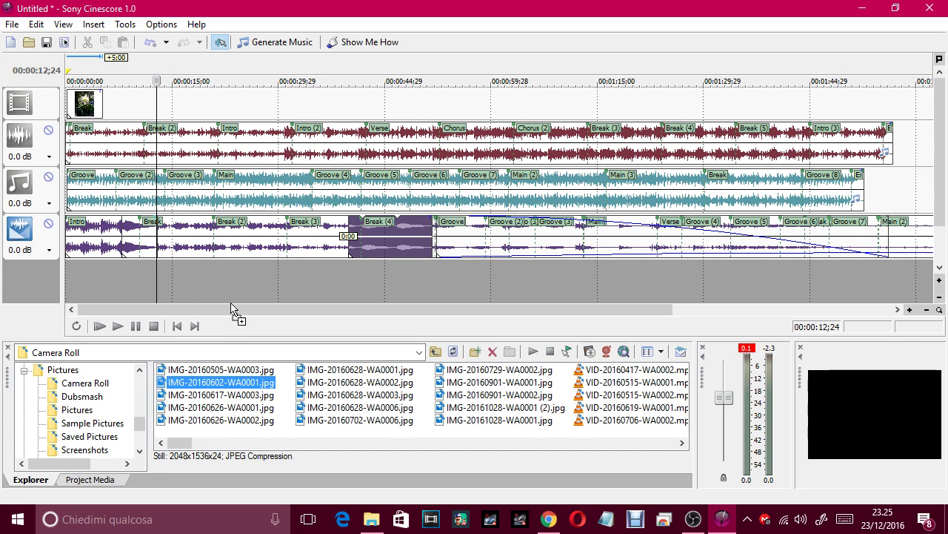
pyautogui.moveTo(230, 307); pyautogui.dragTo(750, 101)
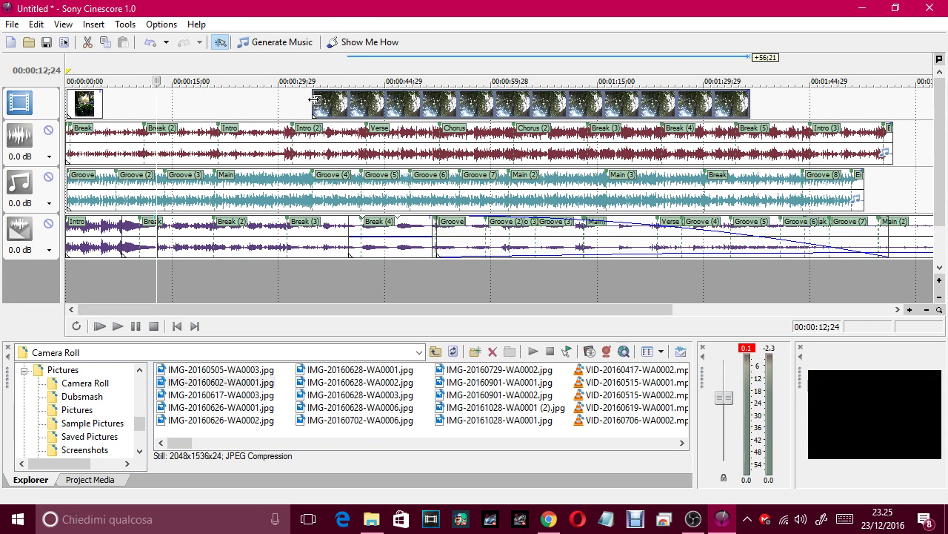
pyautogui.moveTo(314, 100); pyautogui.dragTo(102, 108)
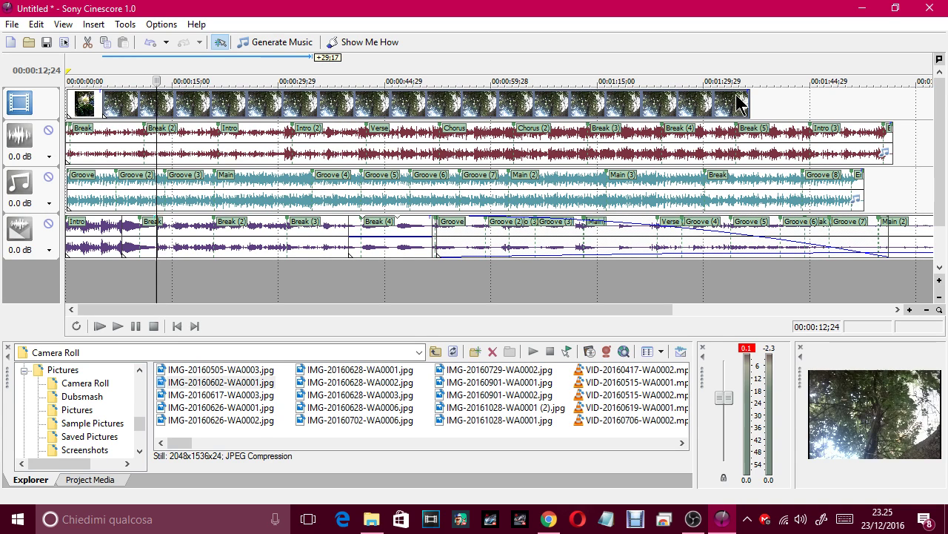
pyautogui.moveTo(750, 98); pyautogui.dragTo(864, 103)
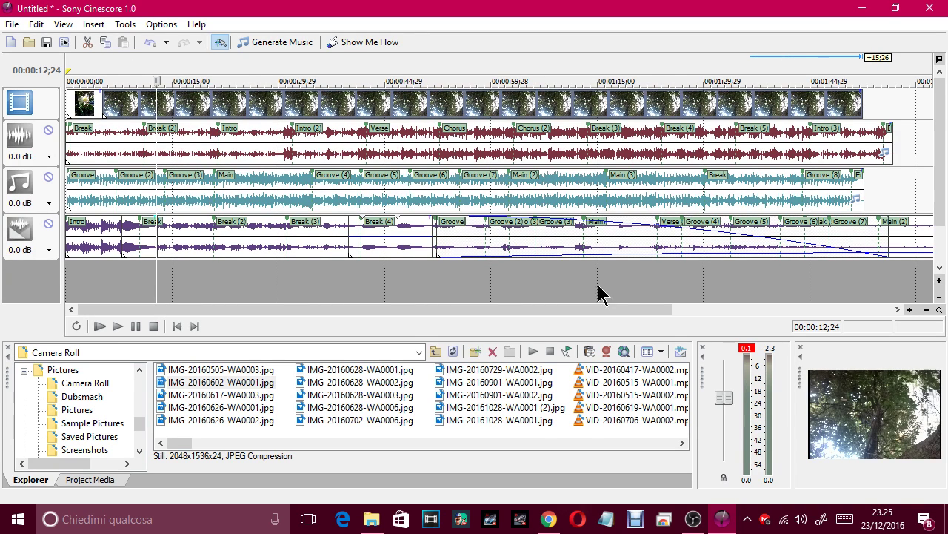
# Place IMG-20160901-WA0001.jpg over the middle of the long tree image, play the transition between them, and select the inserted image
pyautogui.moveTo(512, 386); pyautogui.dragTo(524, 123)
pyautogui.click(452, 102)
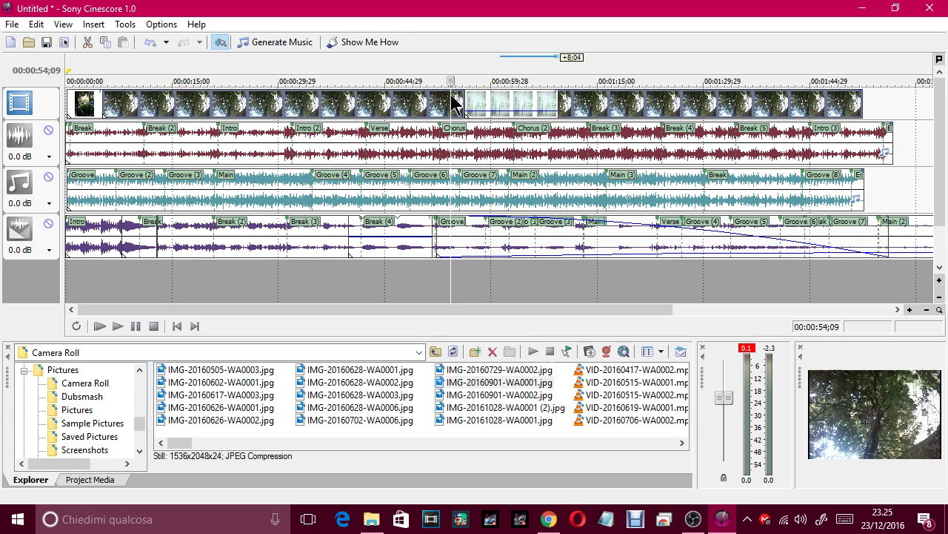
pyautogui.click(115, 327)
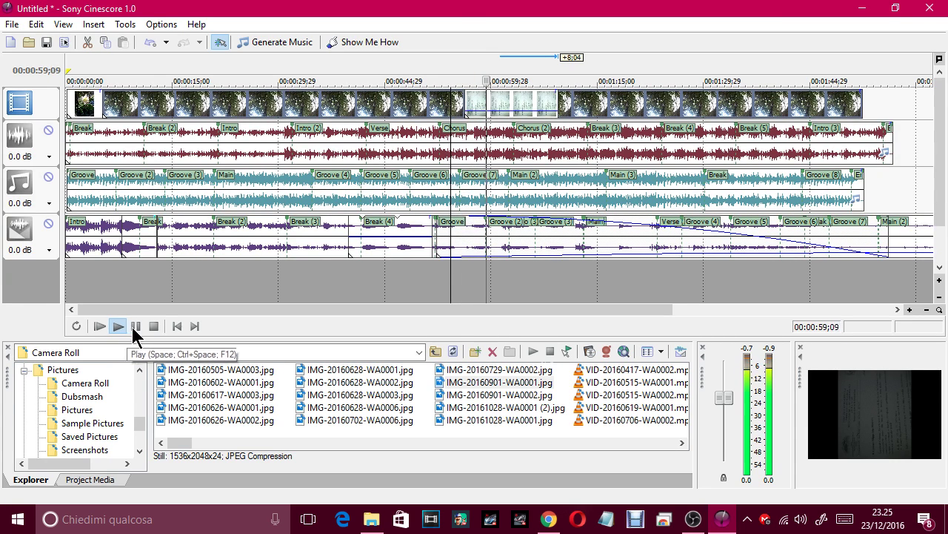
pyautogui.click(158, 329)
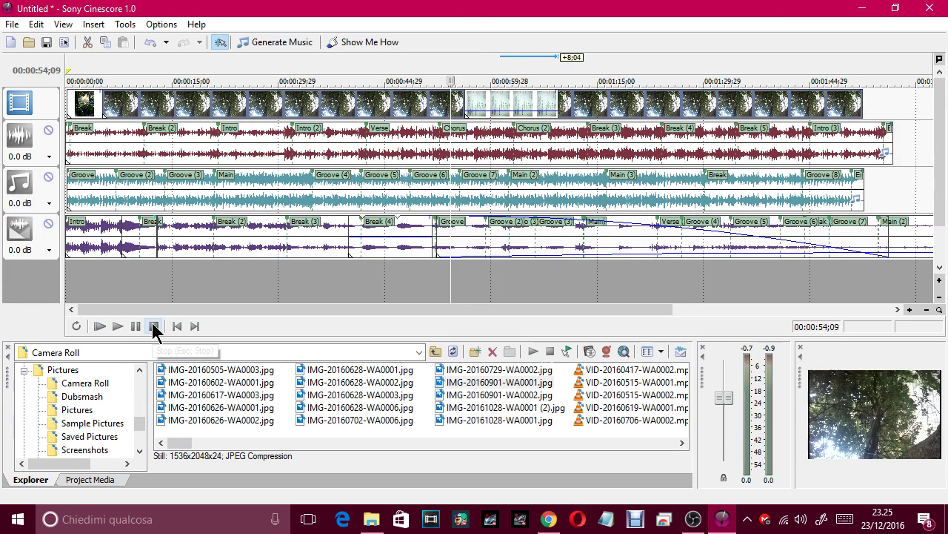
pyautogui.click(531, 108)
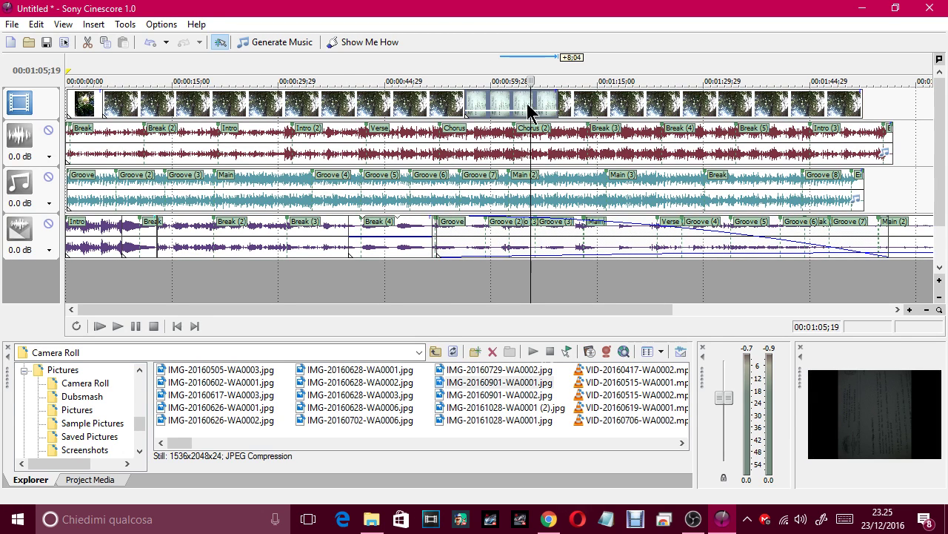
# Trim the start of the inserted IMG-20160901-WA0001.jpg so that only about its last 2 seconds remain, and select that time range
pyautogui.doubleClick(463, 102)
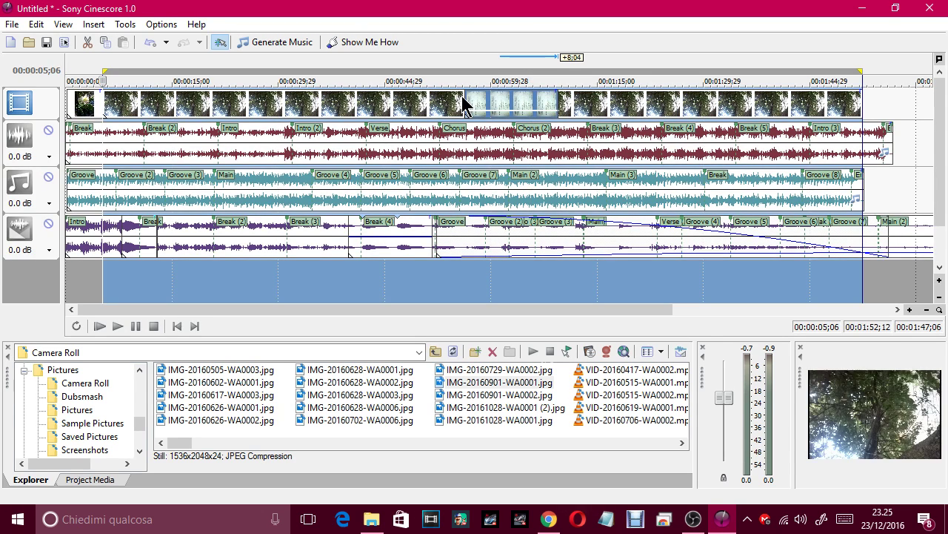
pyautogui.moveTo(466, 99); pyautogui.dragTo(548, 103)
pyautogui.doubleClick(549, 104)
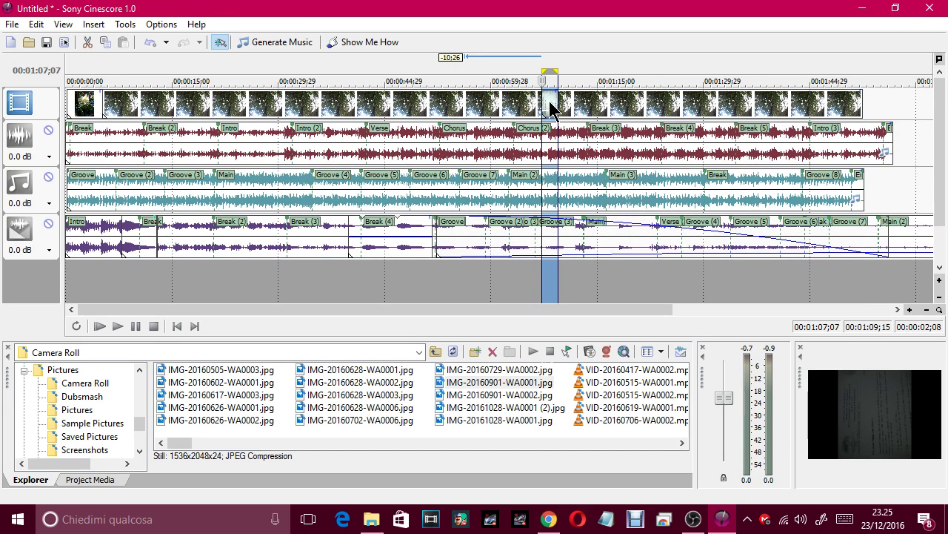
# Delete the inserted IMG-20160901-WA0001.jpg from the middle of the long tree image on the video track
pyautogui.click(550, 105)
pyautogui.rightClick(550, 104)
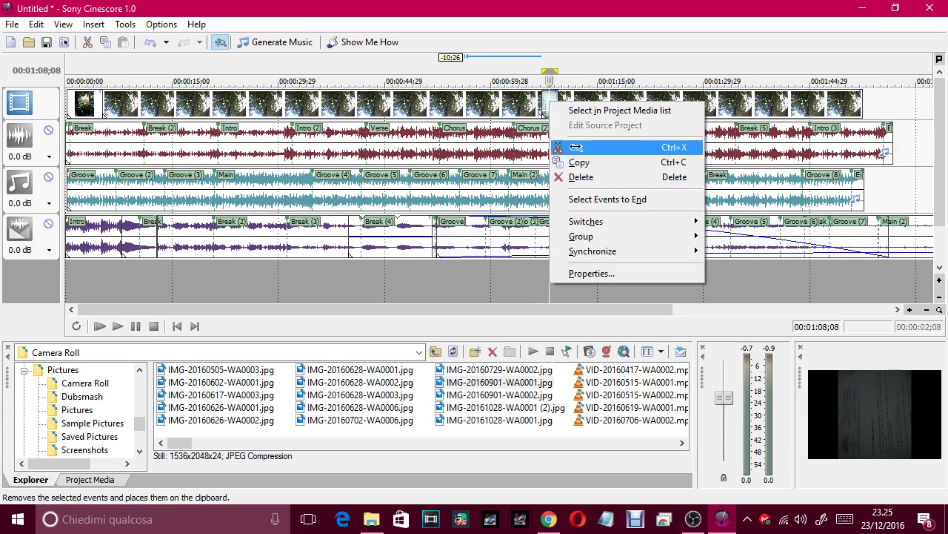
pyautogui.click(581, 178)
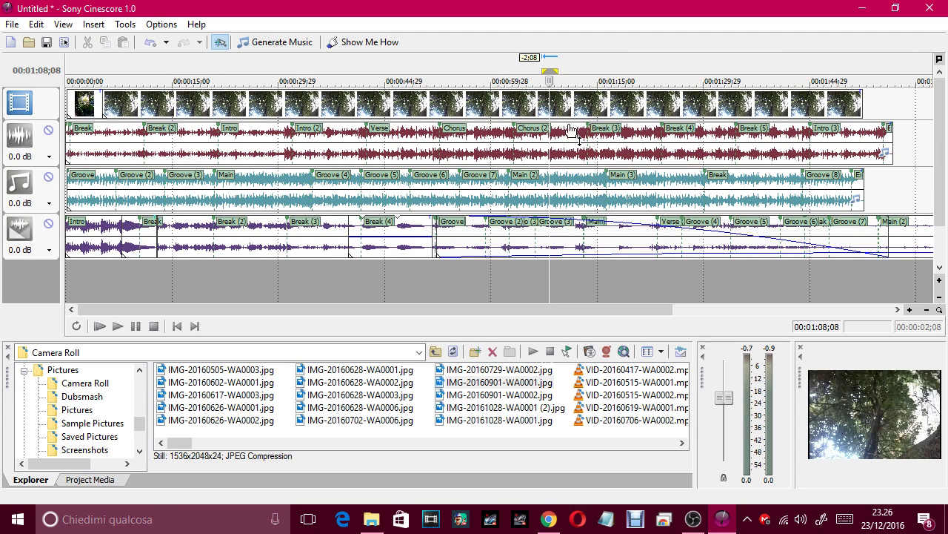
# Place the playhead at the end of the first audio track's clip, and switch to OBS Studio
pyautogui.click(892, 104)
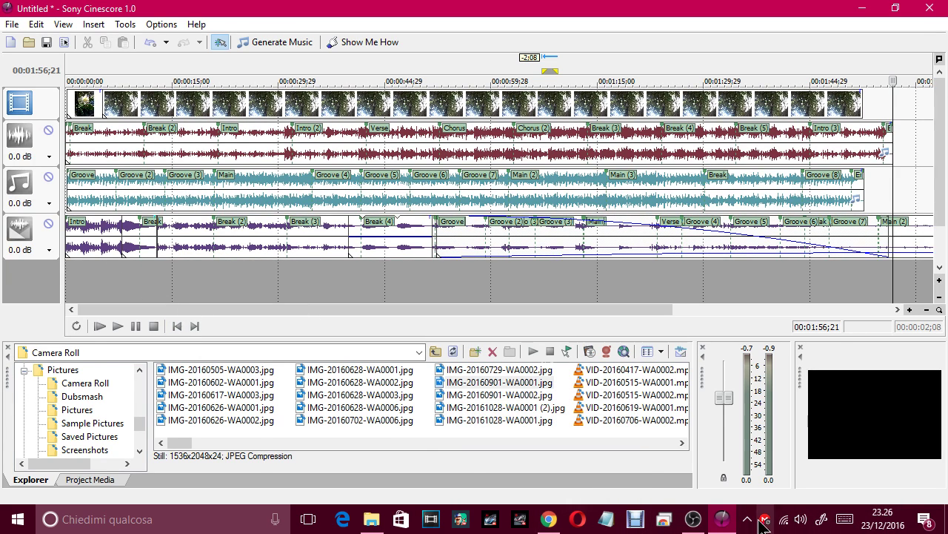
pyautogui.click(694, 520)
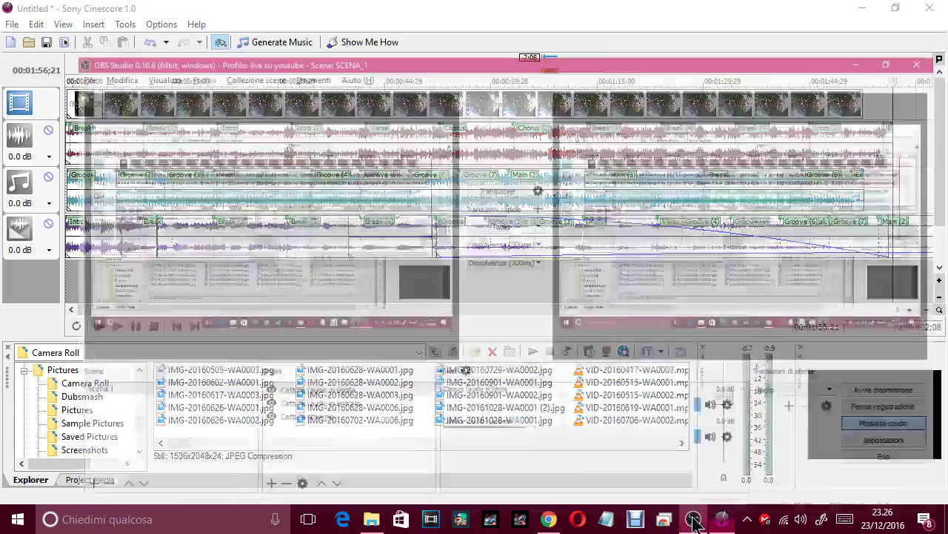